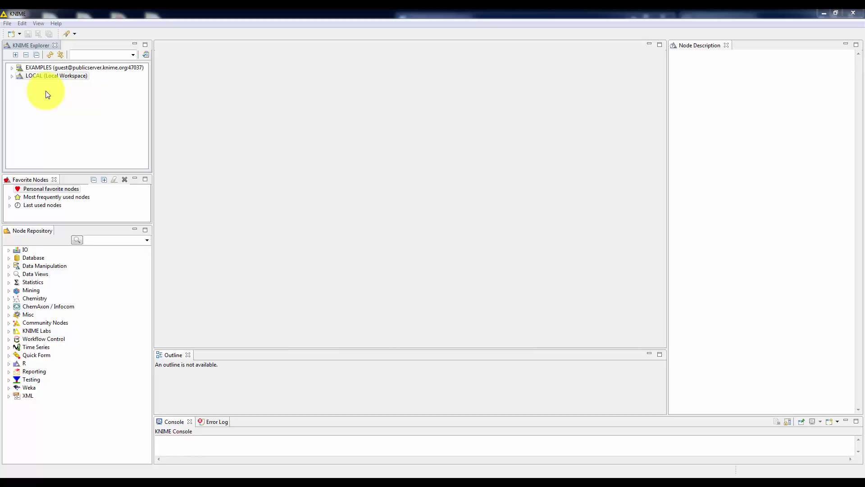
Examine the IO node categories Read, Write, Other and File Handling in the repository and read the File Reader node's description
click(36, 189)
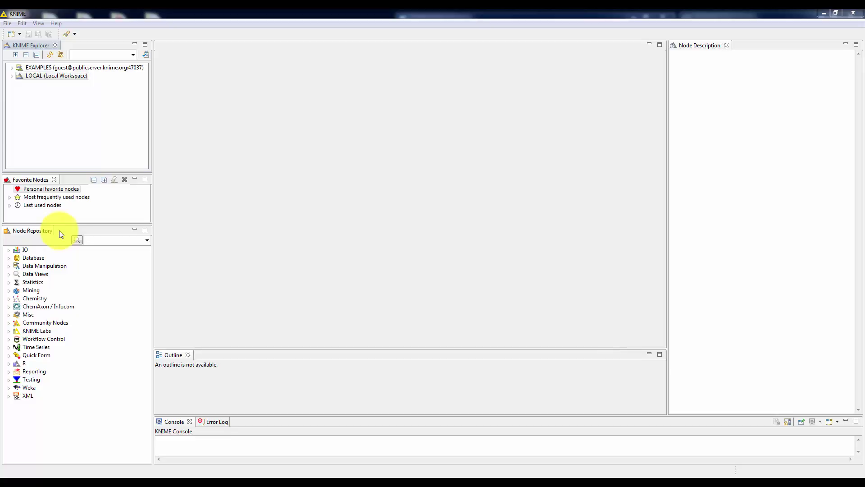
click(8, 250)
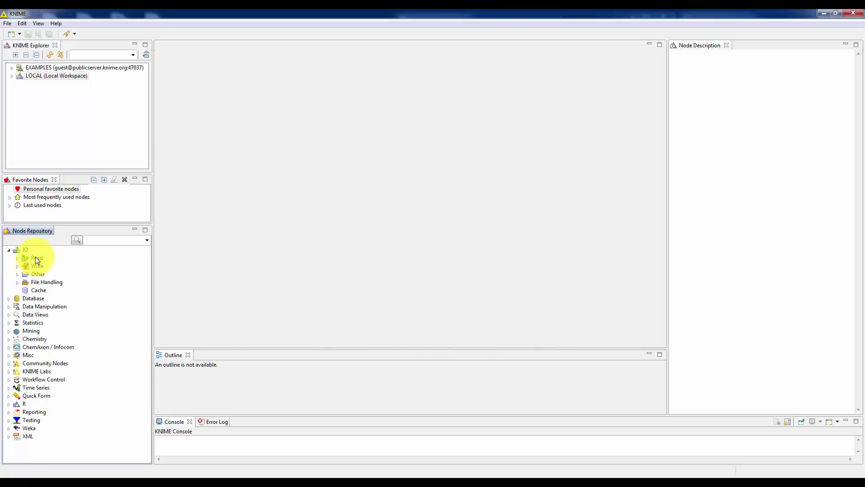
click(36, 258)
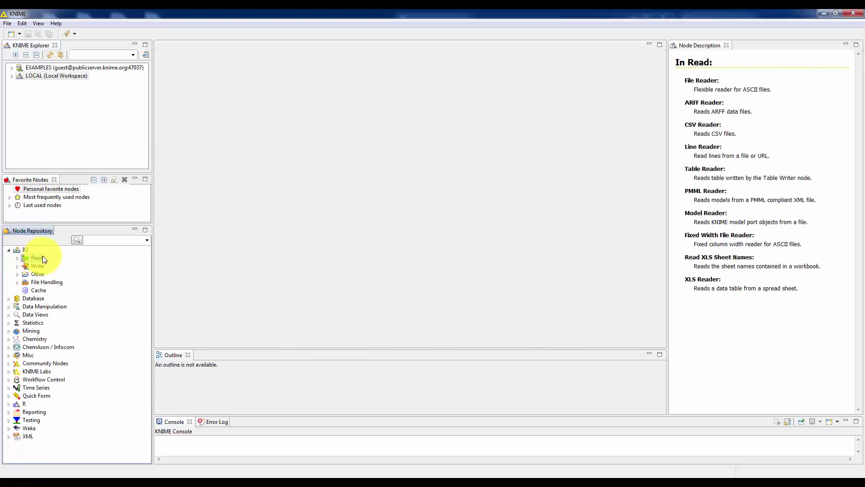
click(38, 266)
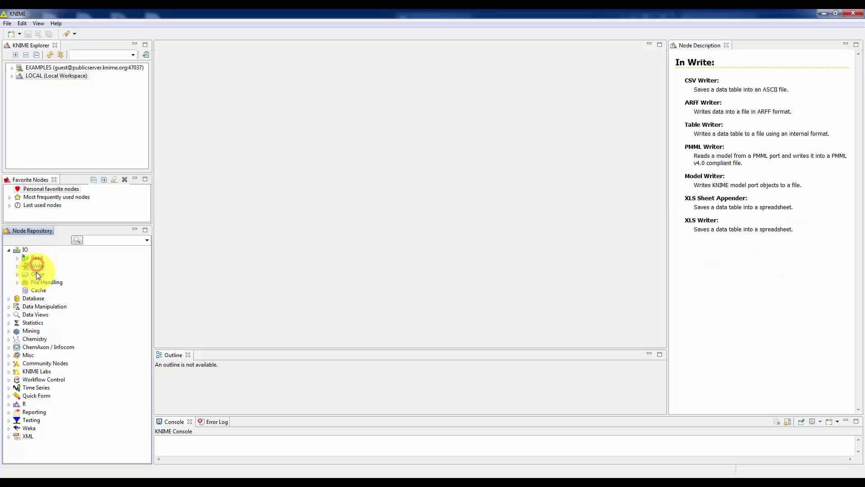
click(37, 274)
click(38, 286)
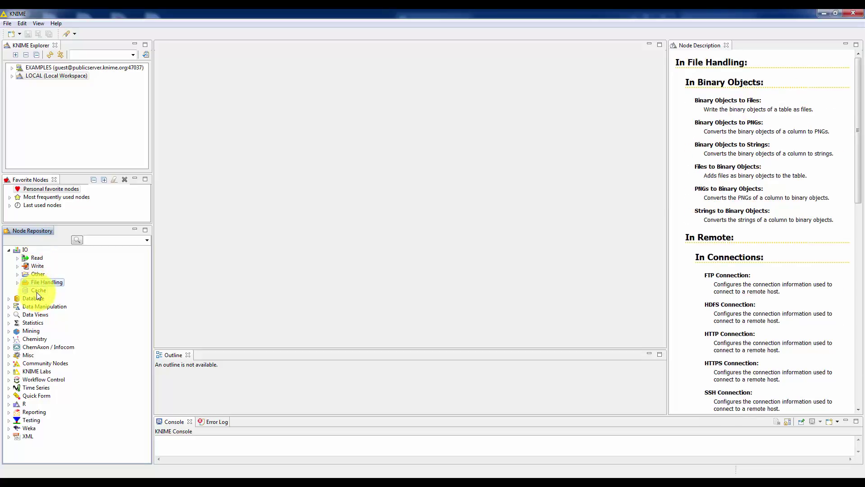
click(17, 259)
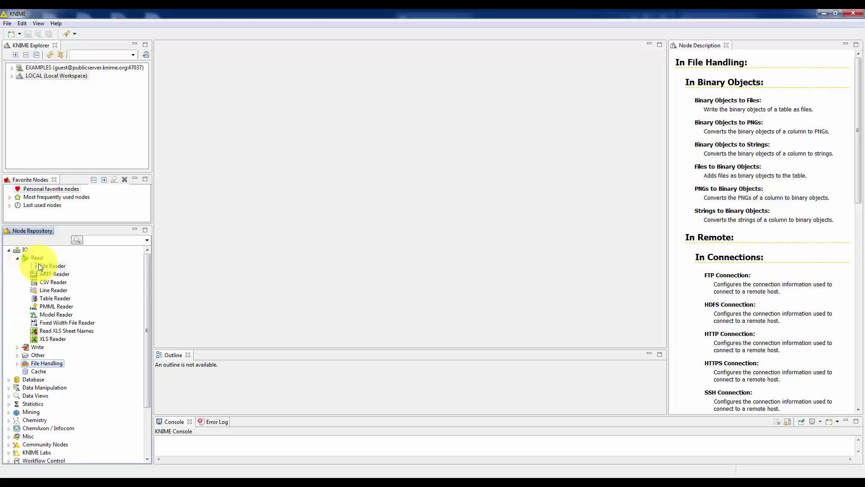
click(56, 266)
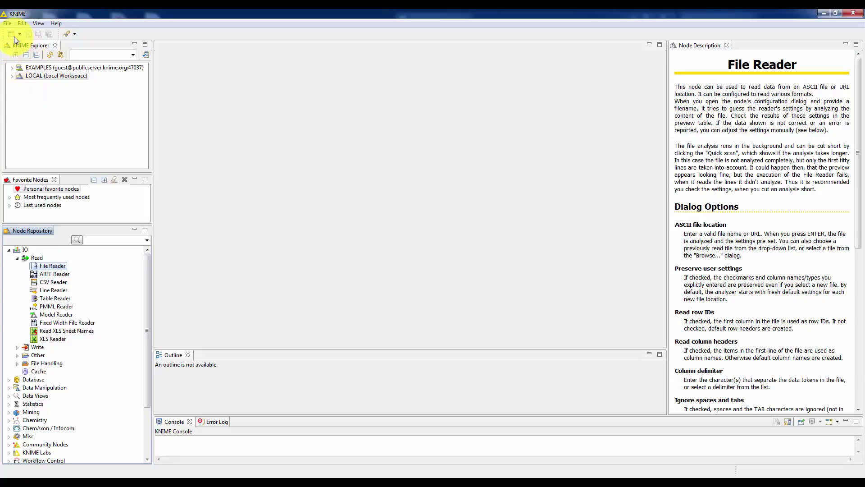
Create a new KNIME workflow named KNIME_project in the LOCAL:/ workspace
click(7, 24)
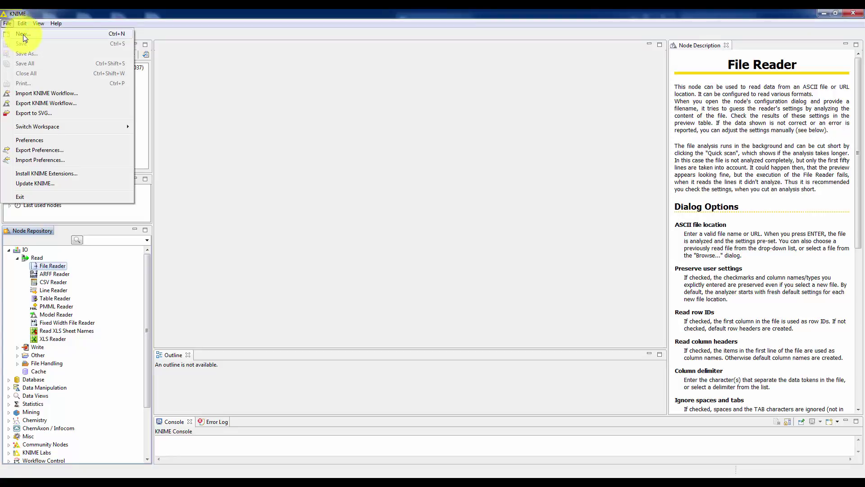
click(24, 33)
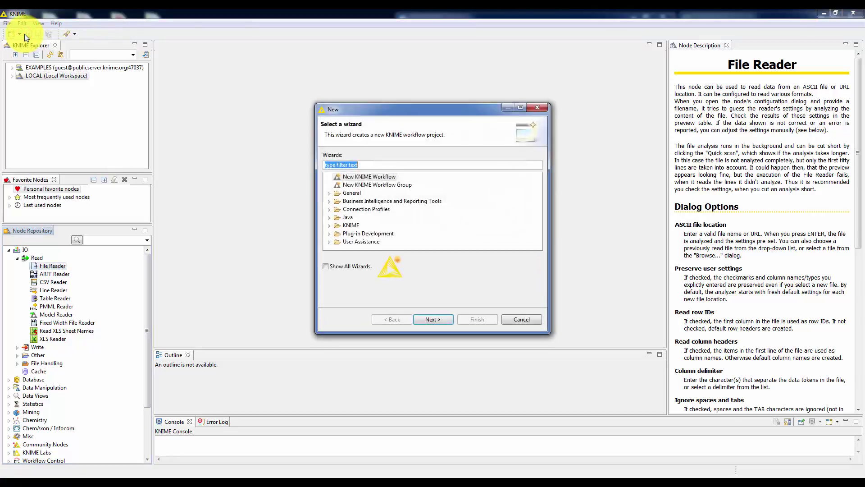
drag(367, 108, 261, 95)
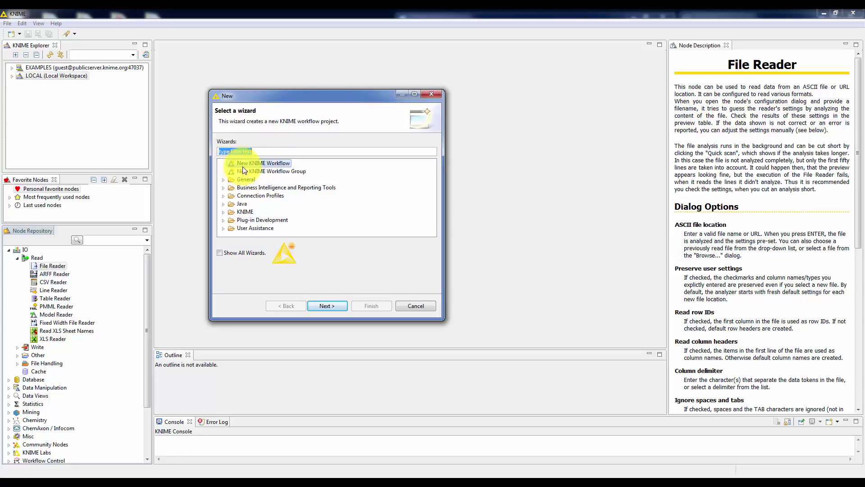
click(275, 172)
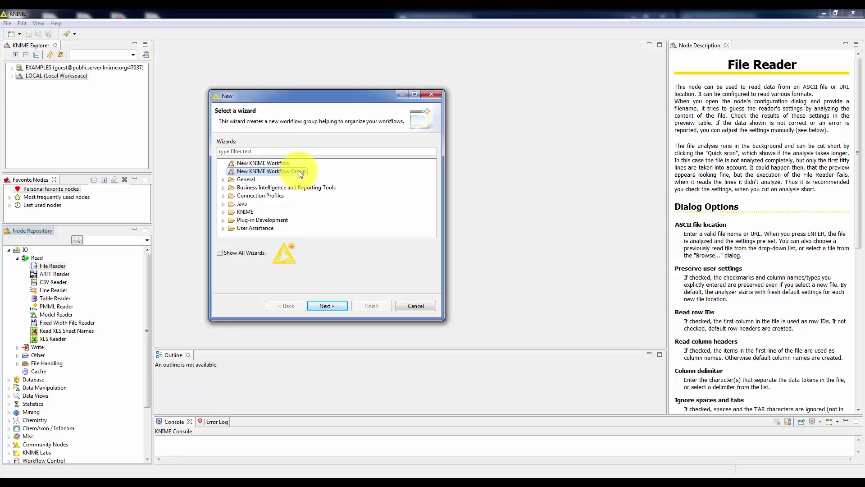
click(275, 163)
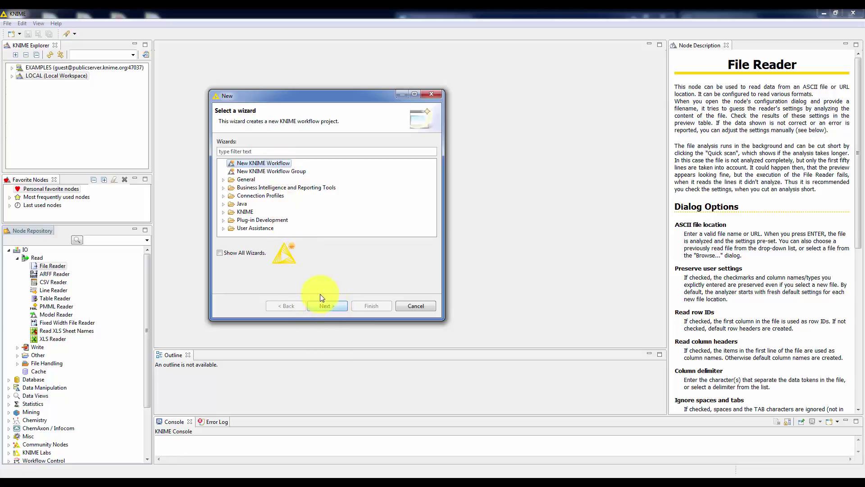
click(323, 306)
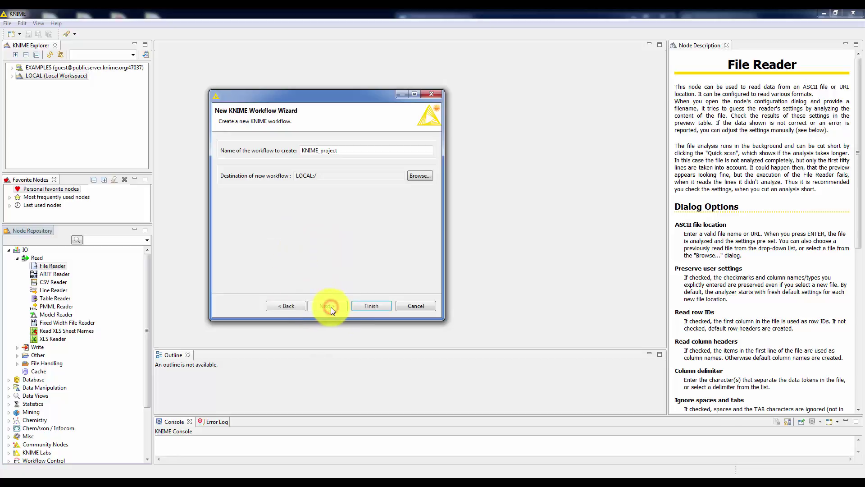
click(345, 151)
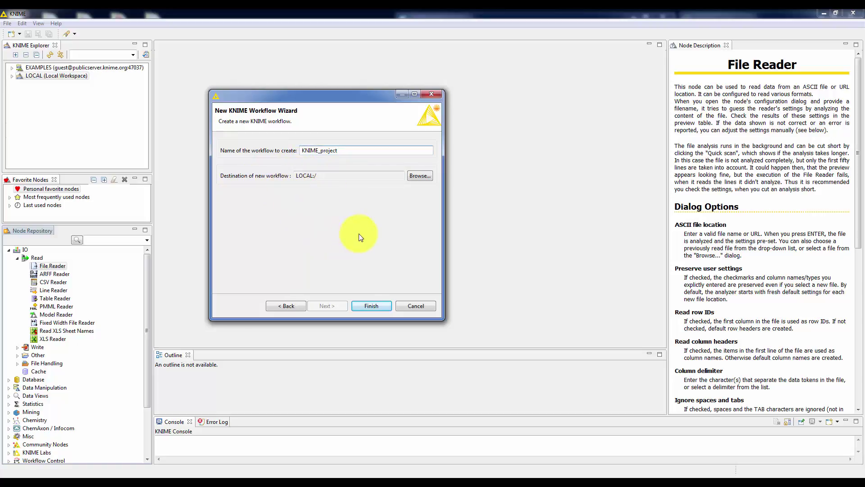
click(371, 307)
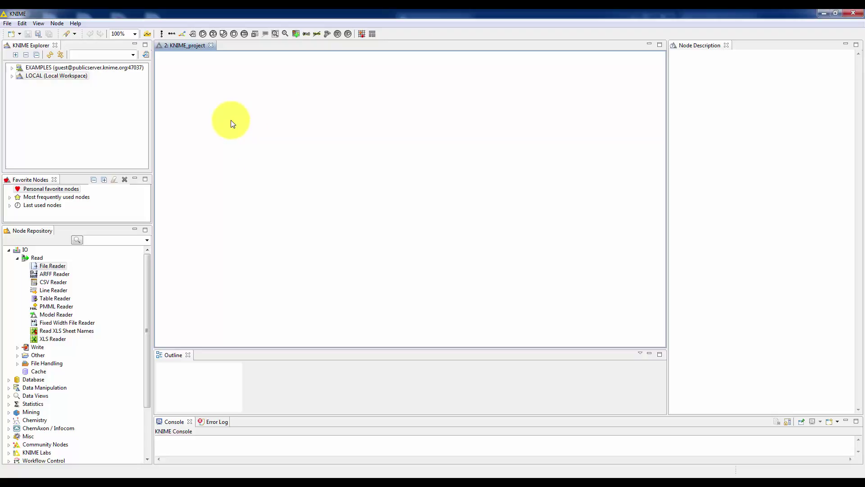
Close the KNIME_project workflow and reopen it from the local workspace
click(211, 45)
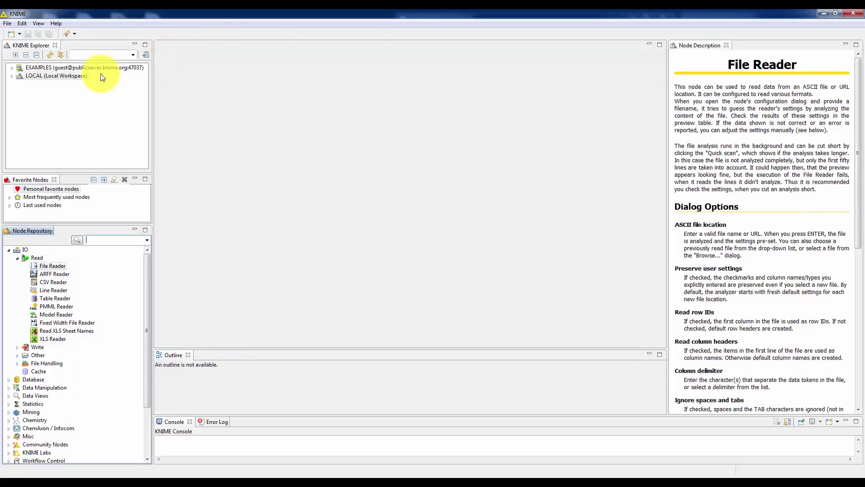
click(46, 77)
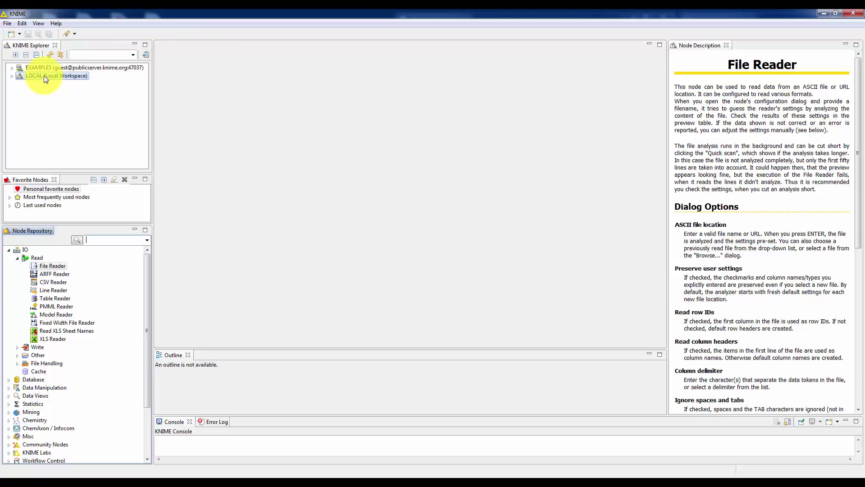
click(12, 77)
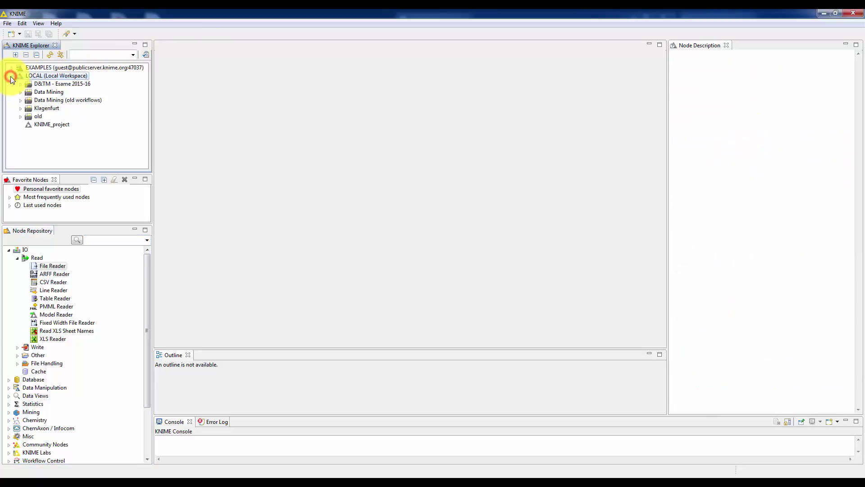
click(41, 125)
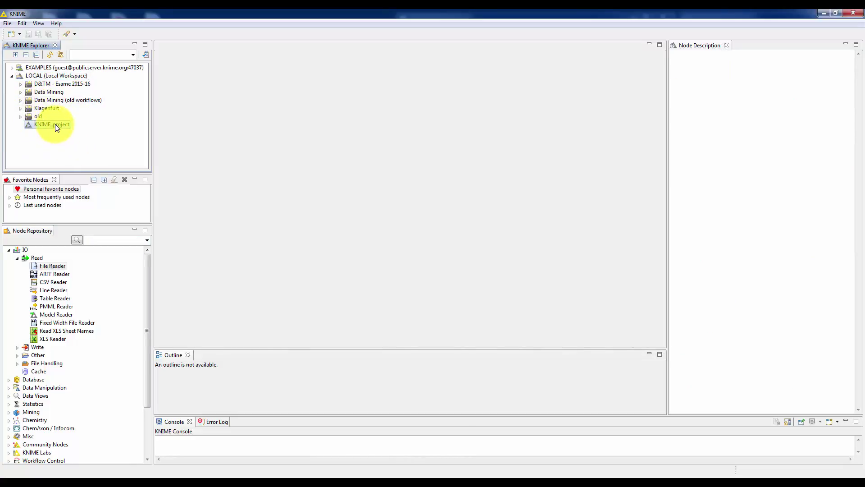
double_click(56, 125)
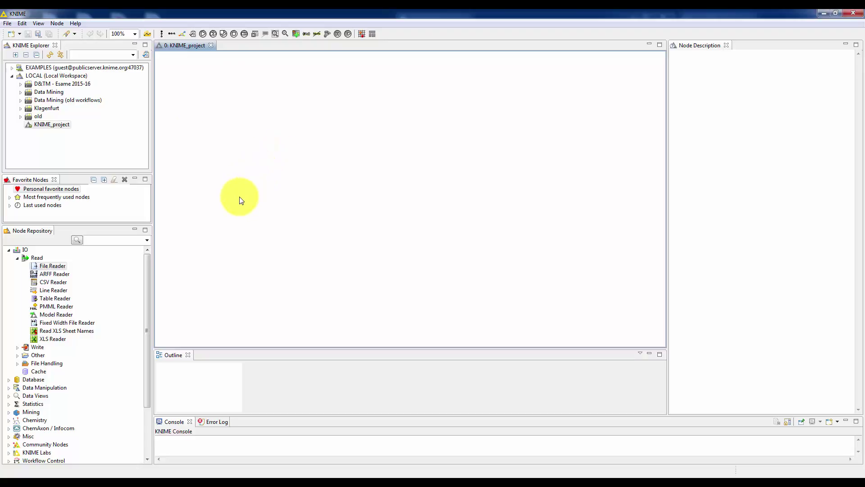
Add a CSV Reader node from the IO Read category to the empty KNIME_project workflow
click(51, 265)
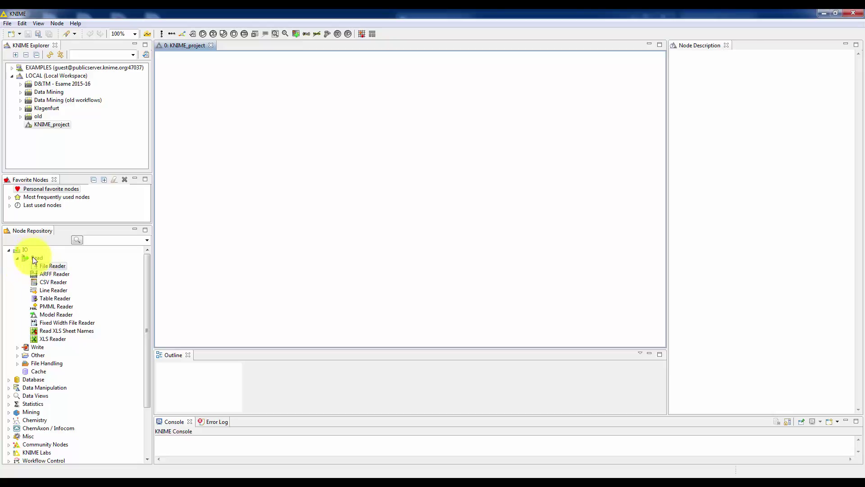
click(50, 282)
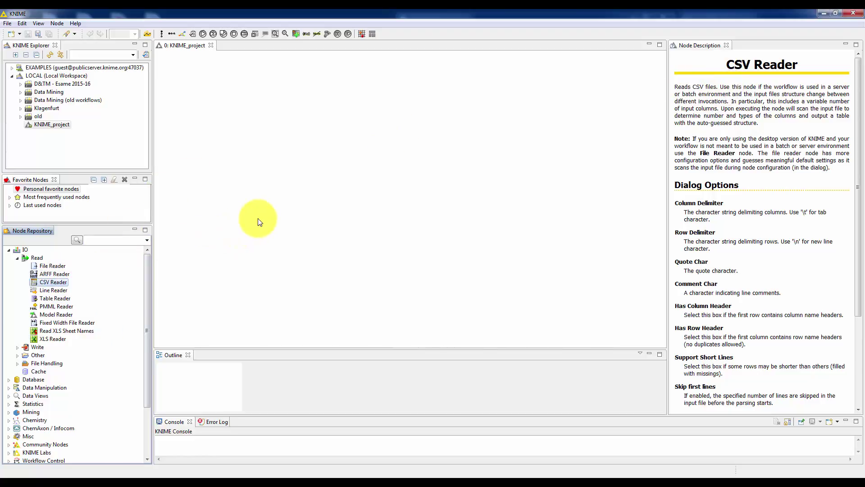
click(43, 282)
drag(43, 281, 240, 171)
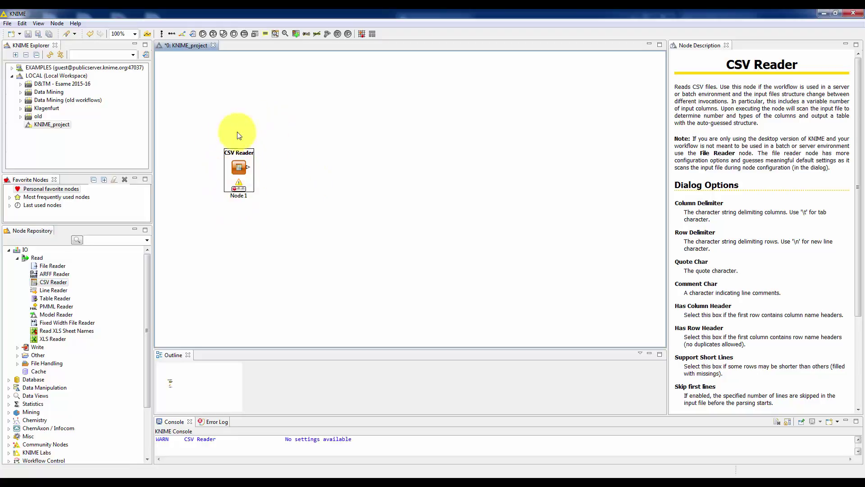
Add a second CSV Reader node beside the first one and delete it again
click(49, 283)
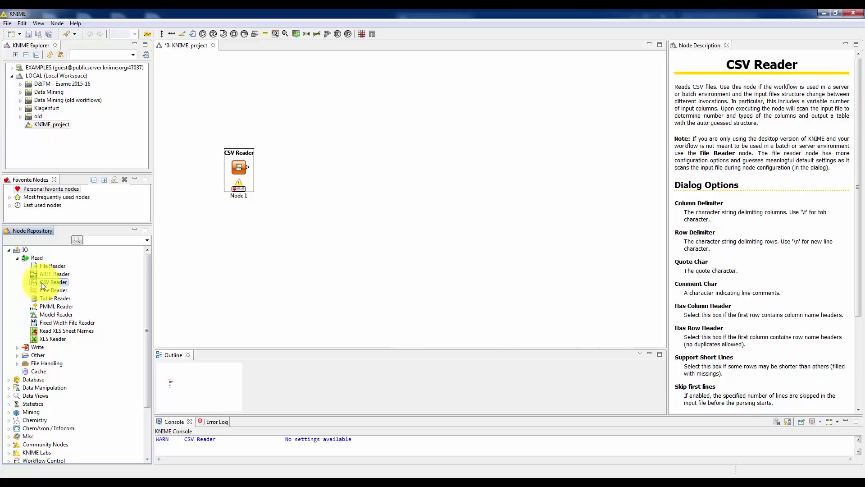
double_click(41, 282)
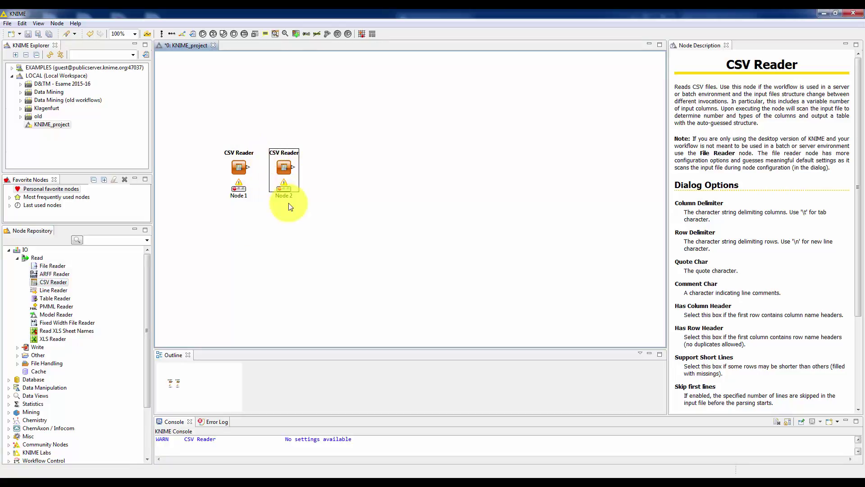
click(339, 183)
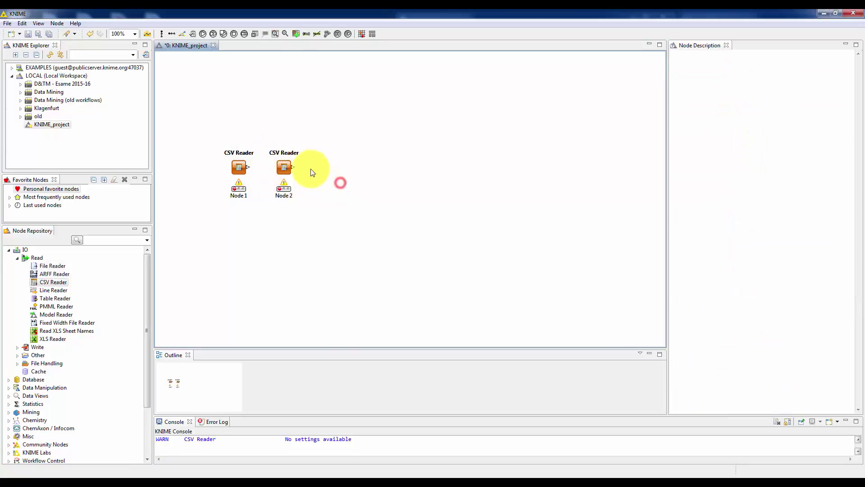
click(284, 168)
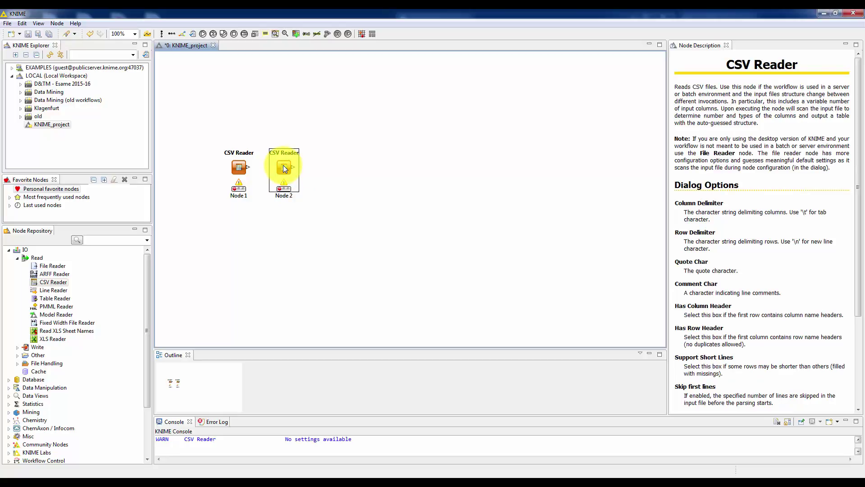
key(Delete)
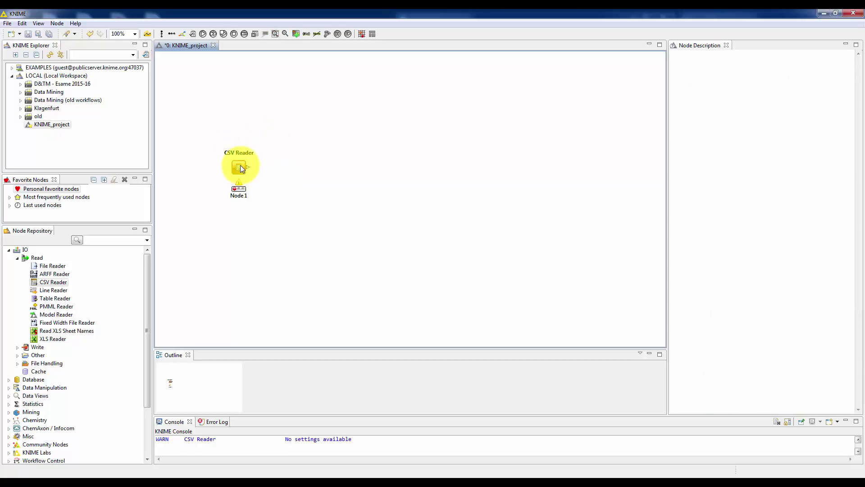
Move the CSV Reader node further down and to the left on the workflow canvas, and deselect it
drag(240, 165, 207, 194)
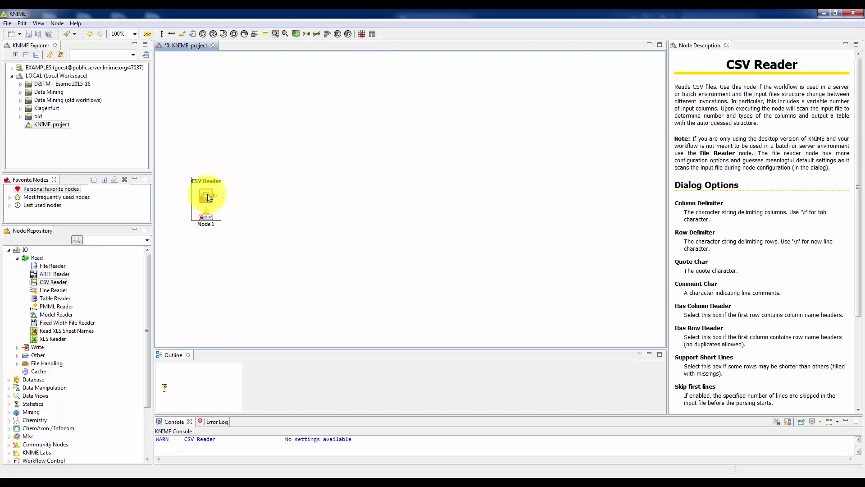
click(284, 184)
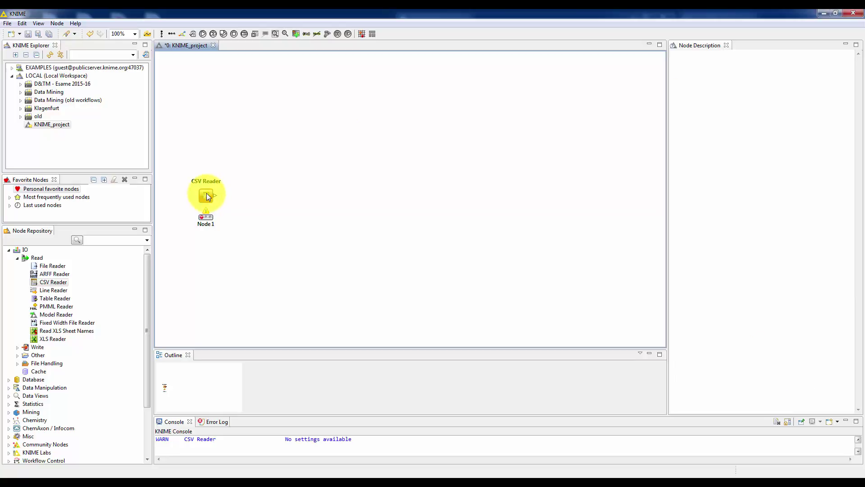
Configure the CSV Reader node to read Churn_yn_missing_data.csv from D:\Personal\LECTURES\MOOC\Datasets\classification\churn
right_click(207, 195)
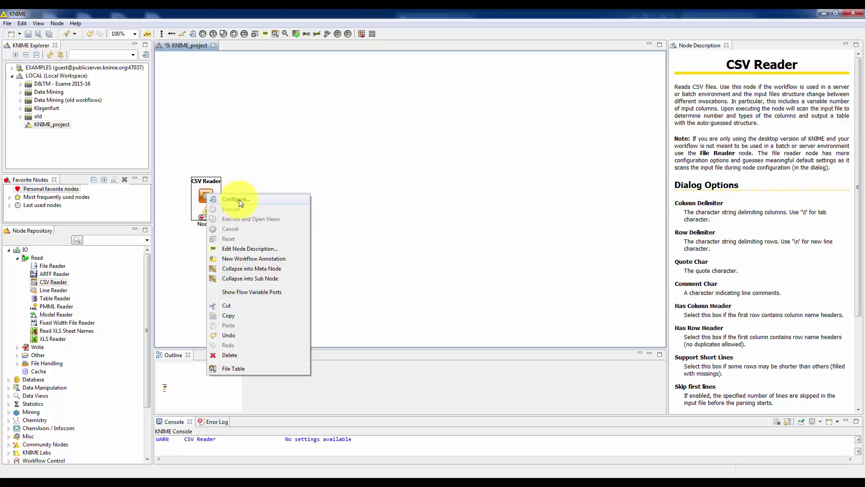
click(239, 200)
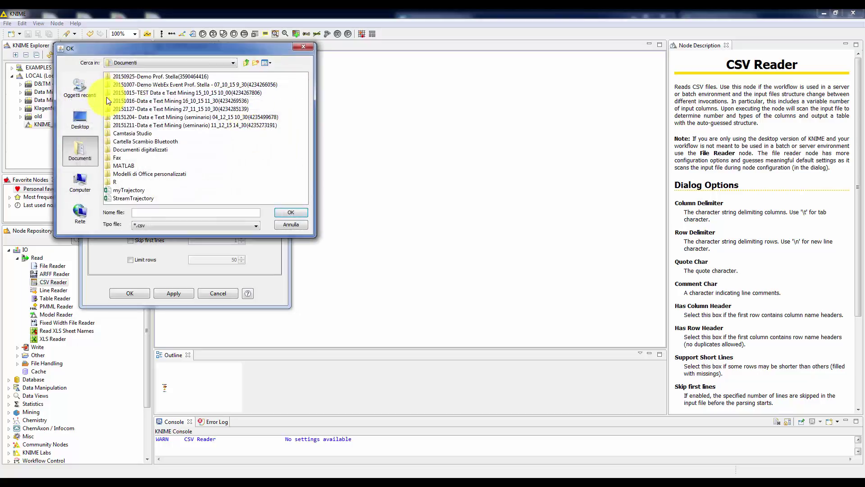
click(79, 183)
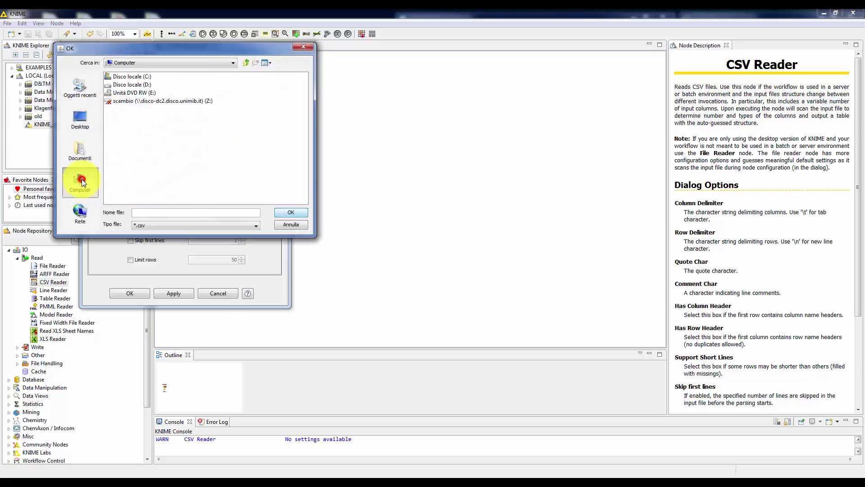
click(136, 85)
double_click(135, 84)
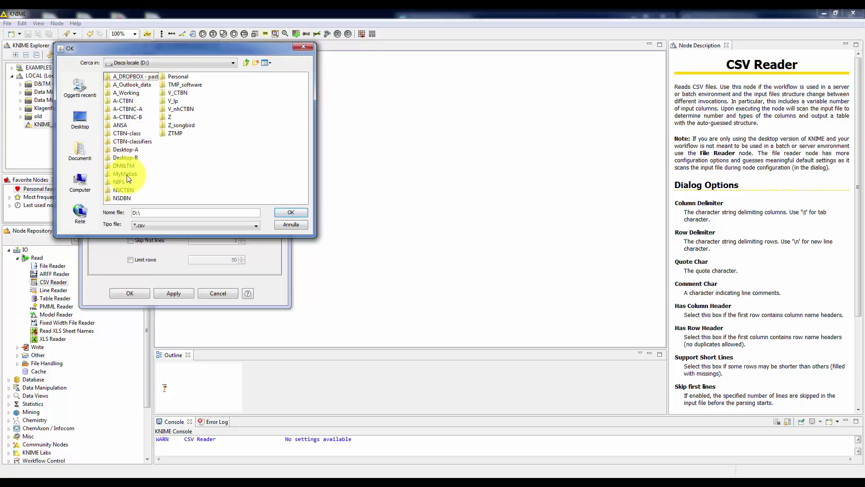
double_click(181, 76)
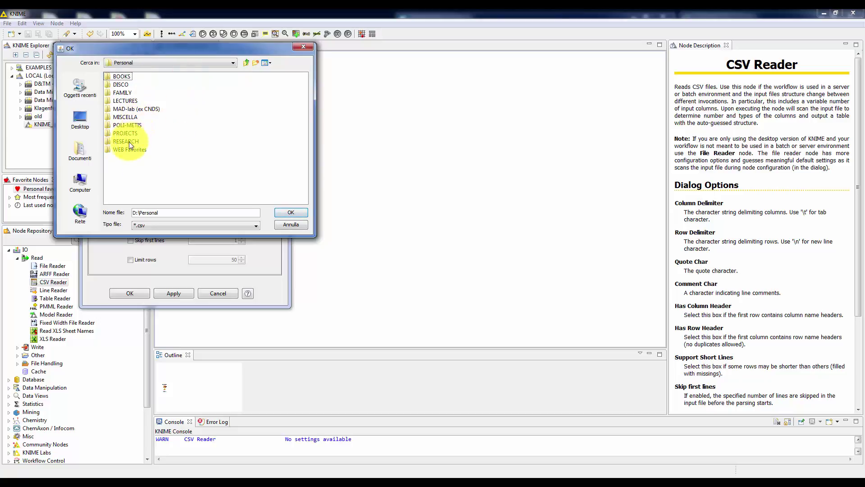
double_click(125, 100)
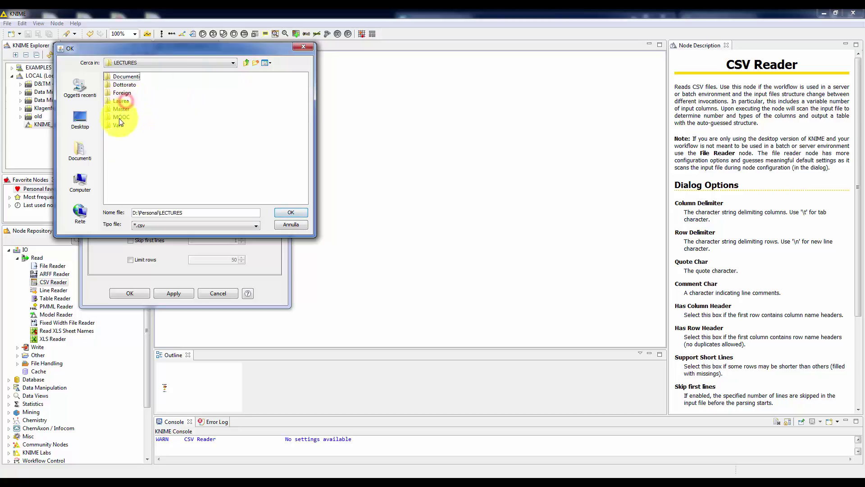
double_click(119, 117)
double_click(127, 77)
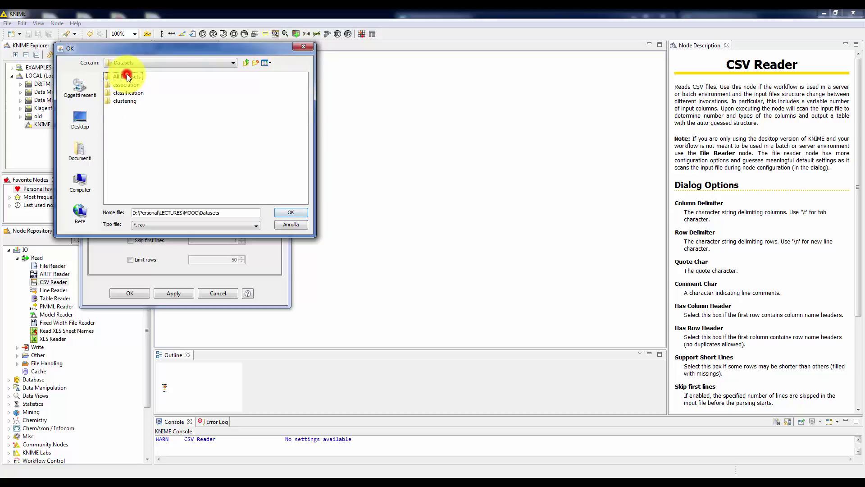
double_click(125, 92)
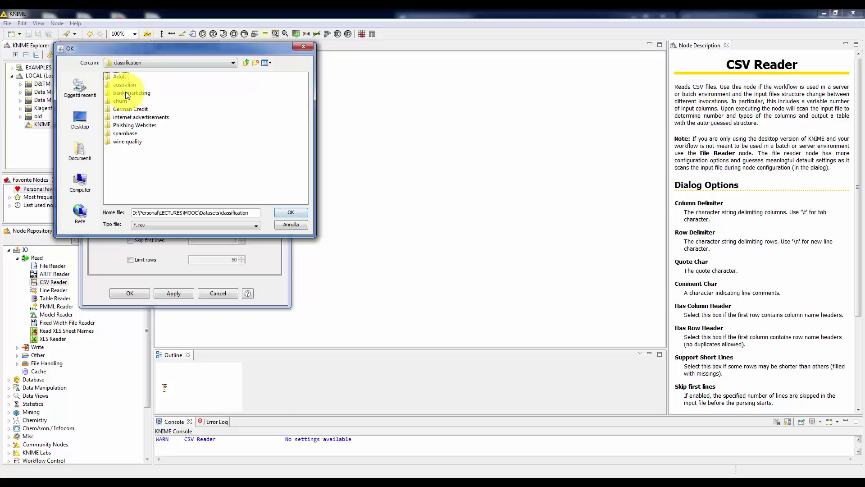
double_click(120, 101)
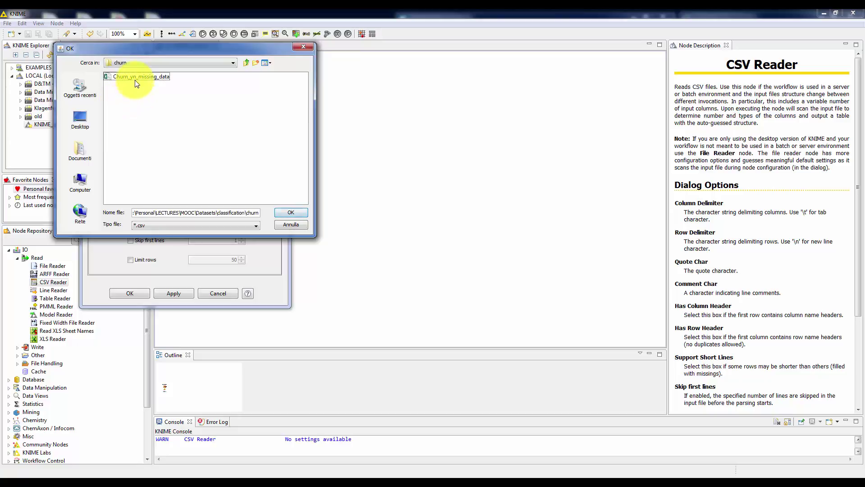
click(140, 77)
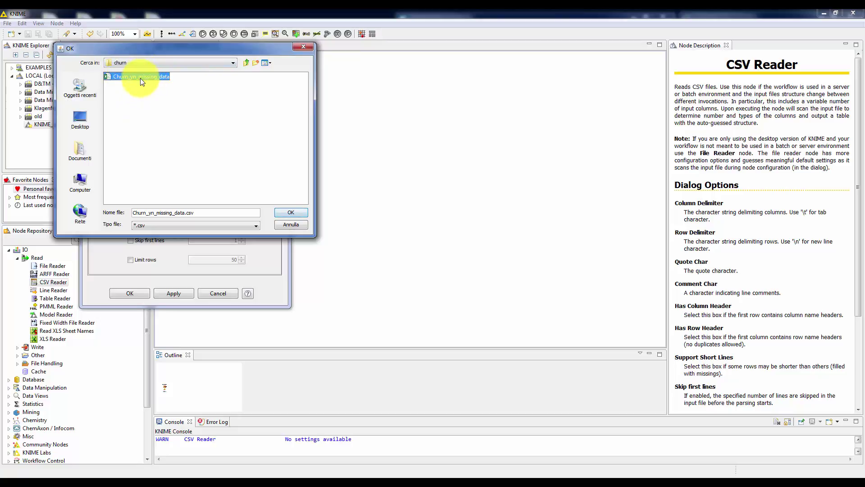
click(291, 212)
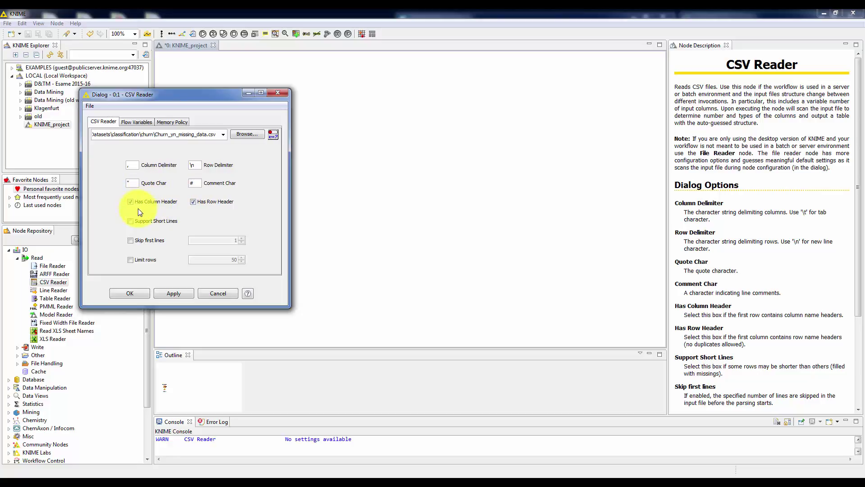
Turn off Has Row Header for the CSV Reader, apply and accept the configuration, and deselect the node
click(194, 202)
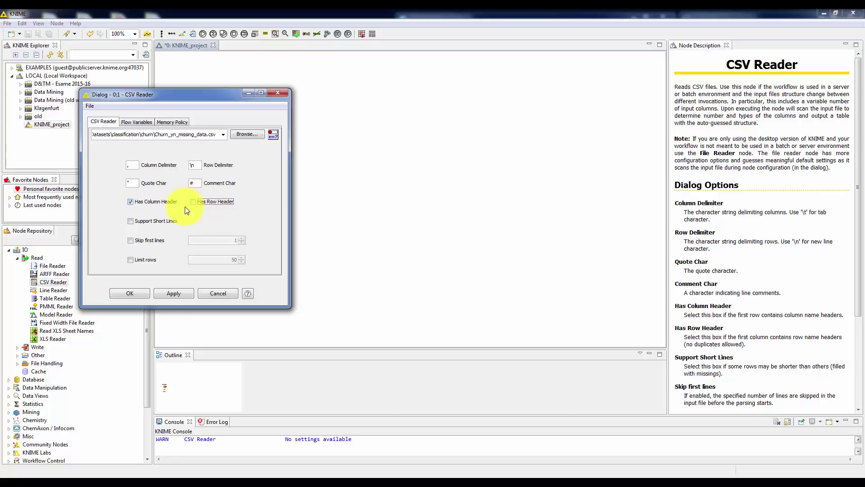
click(167, 294)
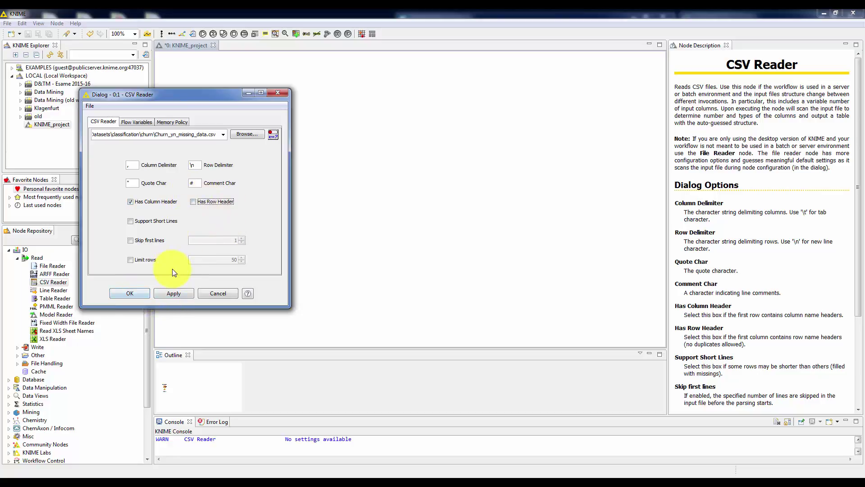
click(140, 293)
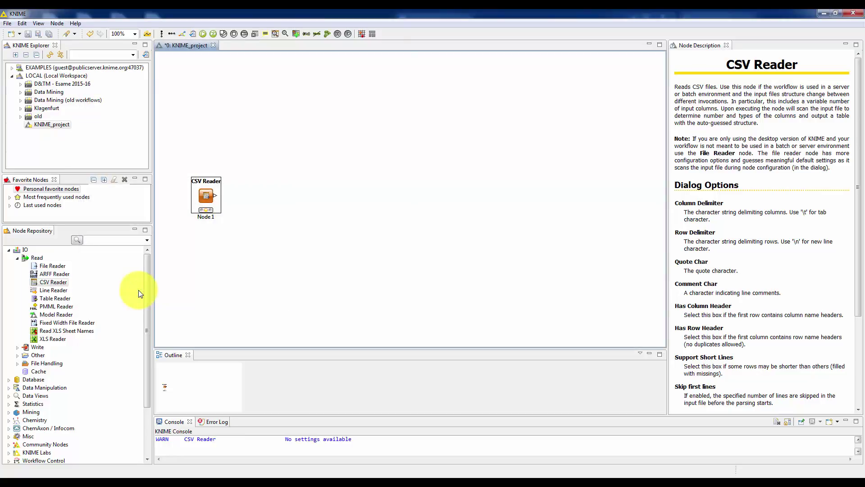
click(220, 254)
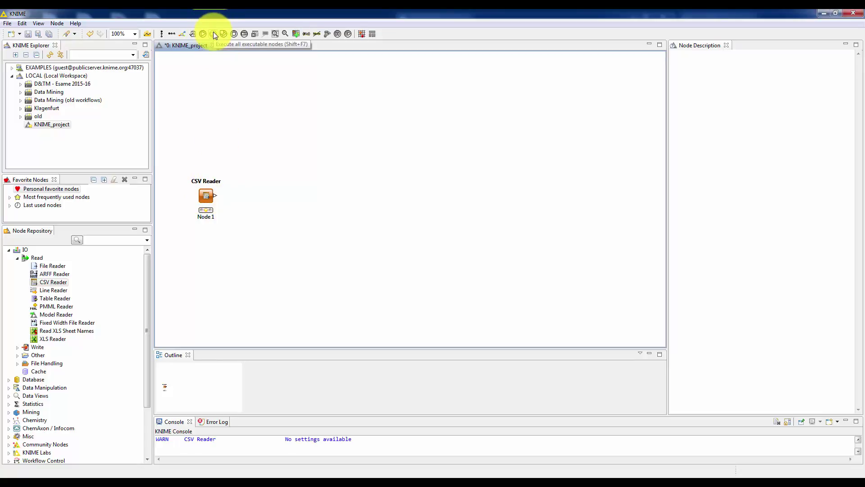
Execute the configured CSV Reader node on its own
click(208, 196)
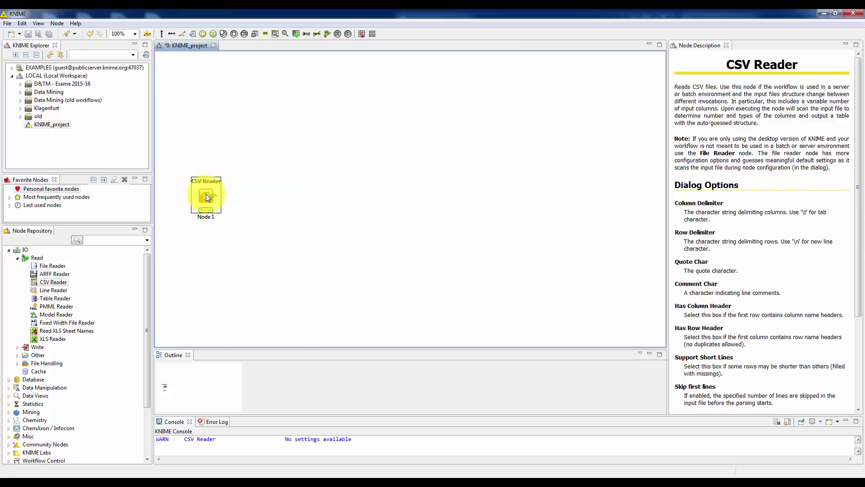
right_click(206, 195)
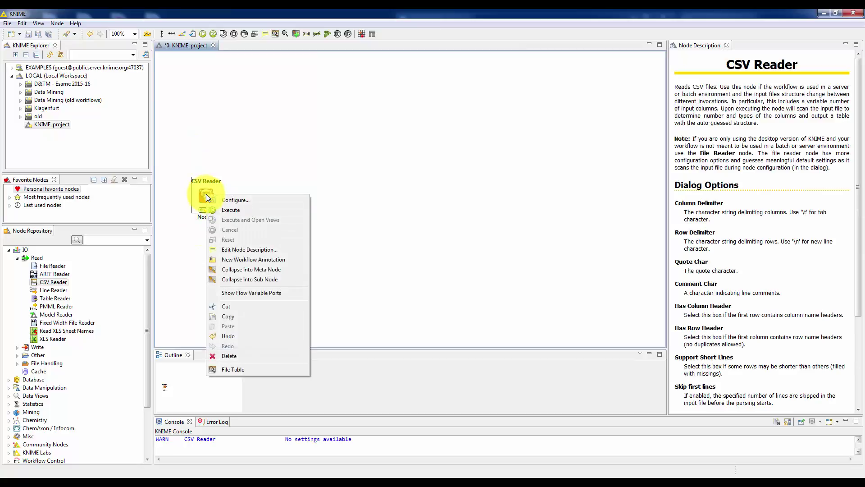
click(231, 211)
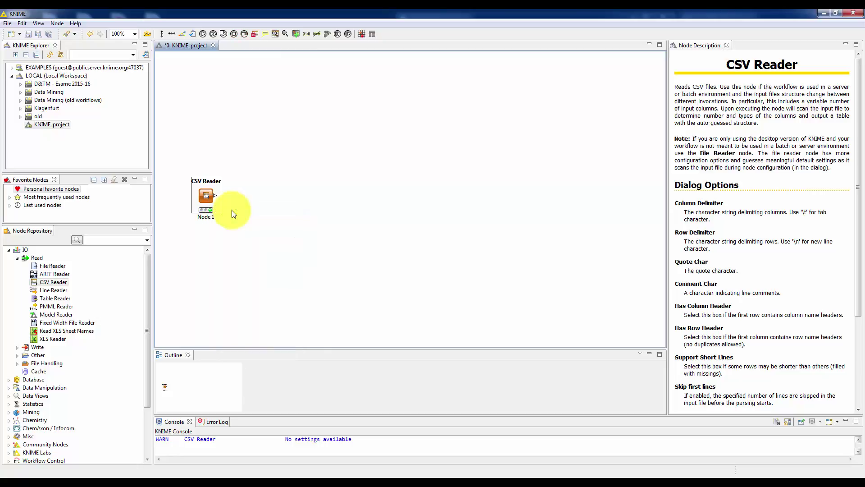
Inspect the CSV Reader's output File Table in an enlarged window, and close it
right_click(208, 194)
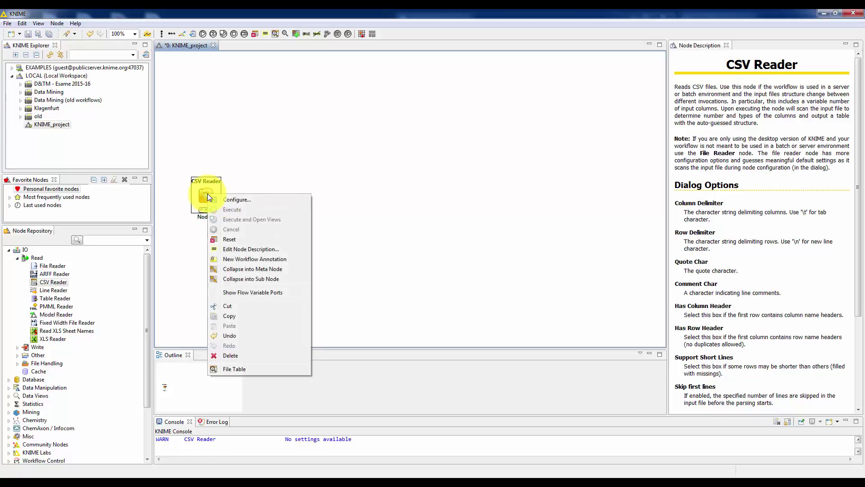
click(239, 369)
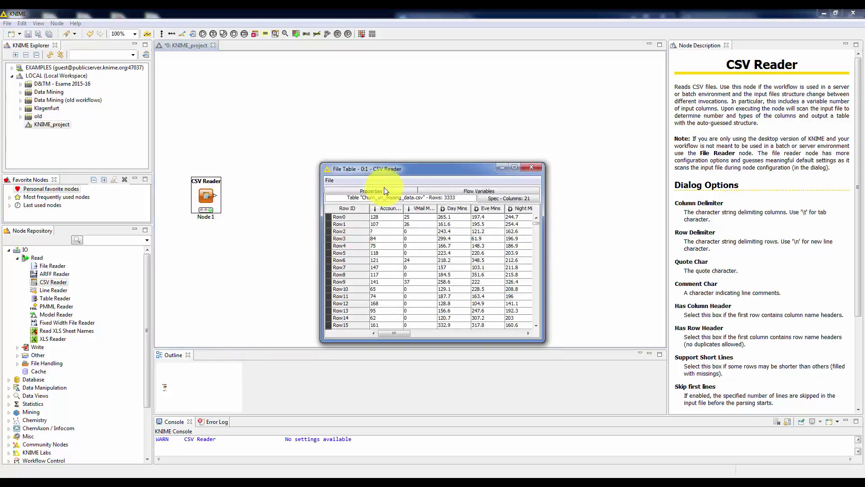
drag(392, 167, 243, 90)
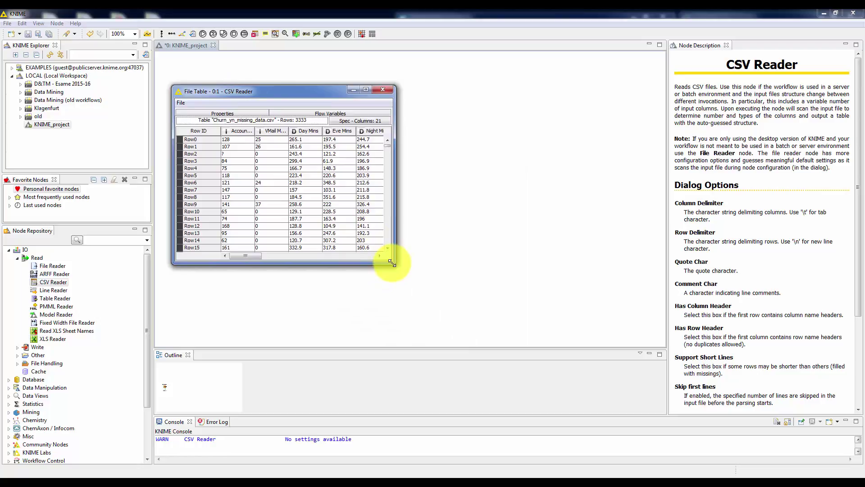
drag(393, 264, 617, 319)
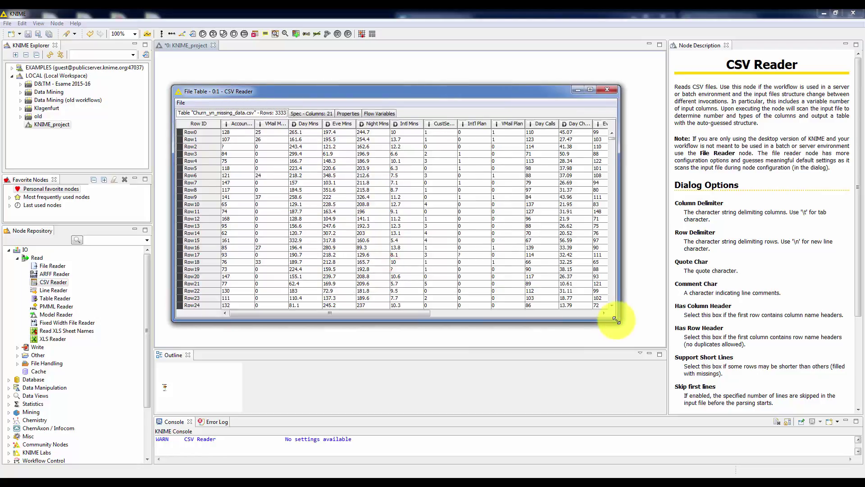
click(607, 89)
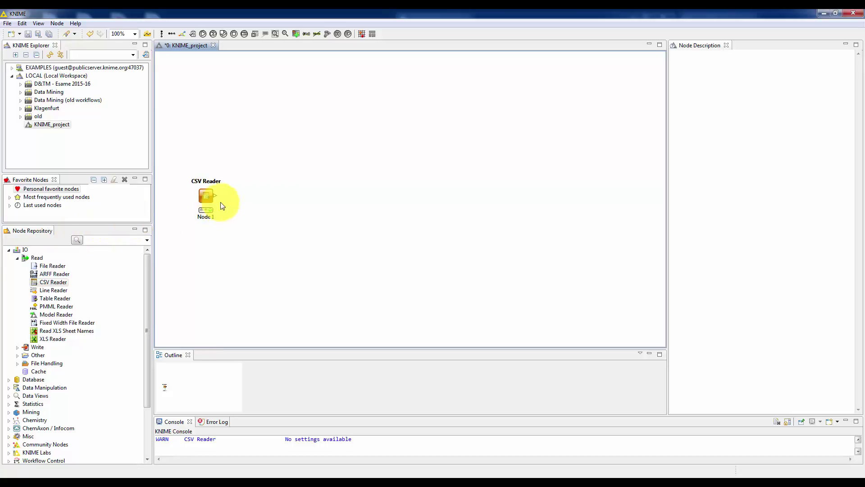
Find the Interactive Table node by searching for "interactive tab" and add it above and to the right of the CSV Reader
click(102, 242)
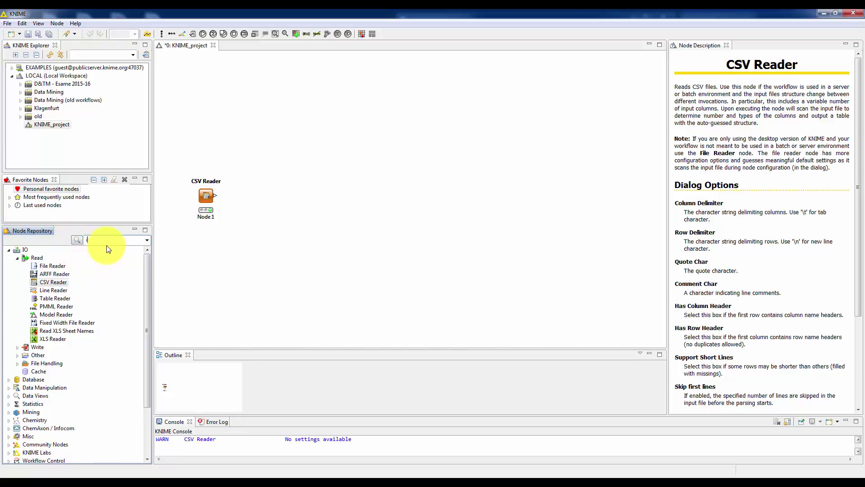
text(nteractive)
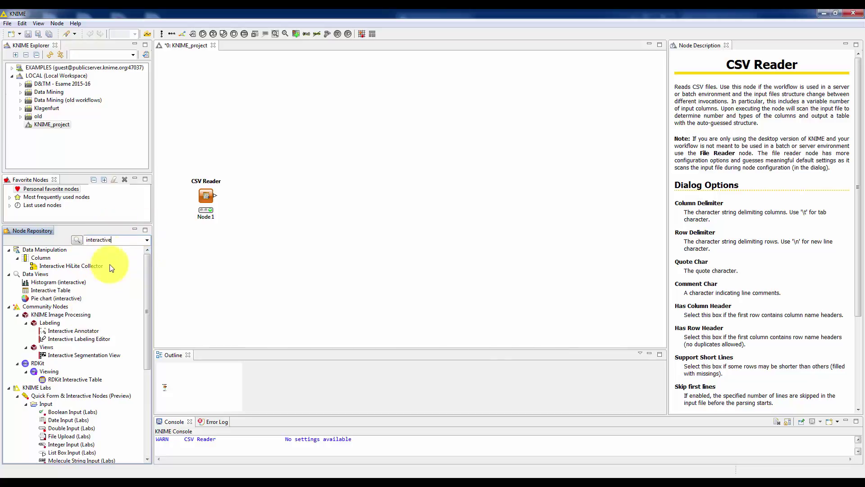
text( tab)
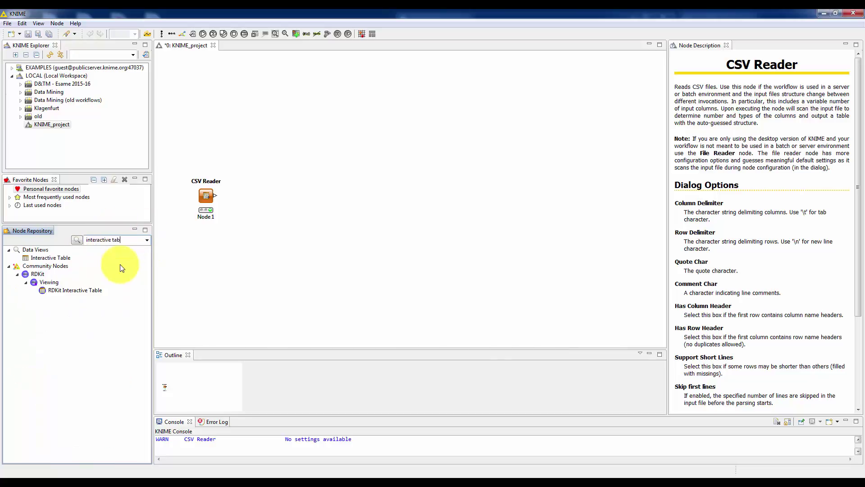
click(55, 258)
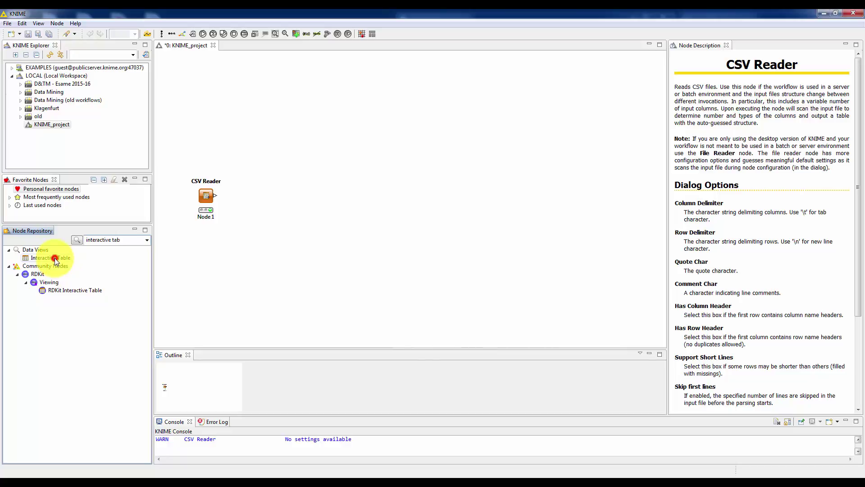
drag(53, 258, 306, 150)
click(299, 233)
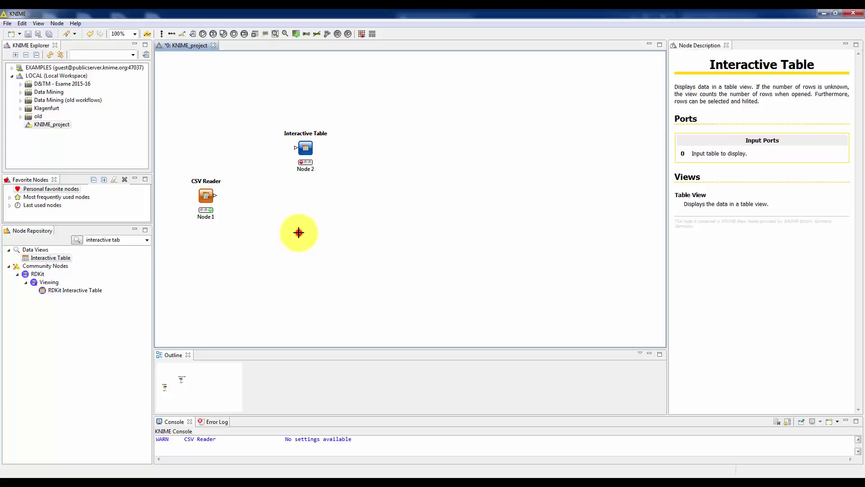
Connect the CSV Reader's output port to the Interactive Table's input port and execute all executable nodes
click(304, 154)
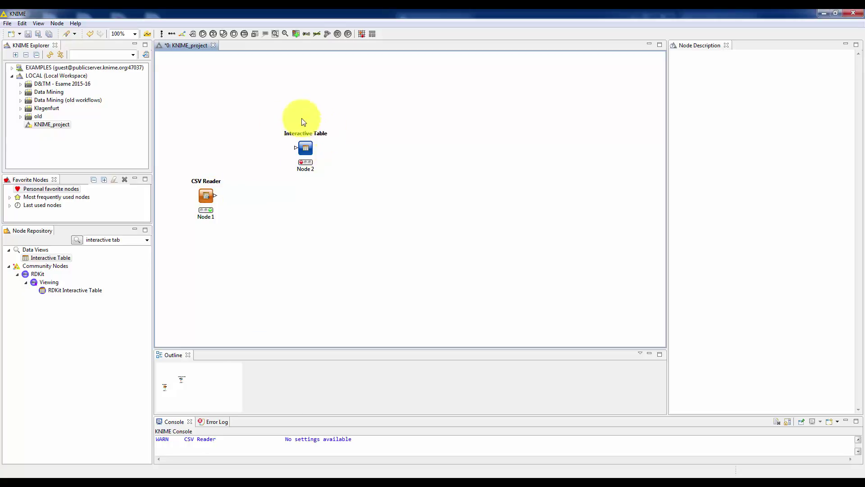
click(215, 199)
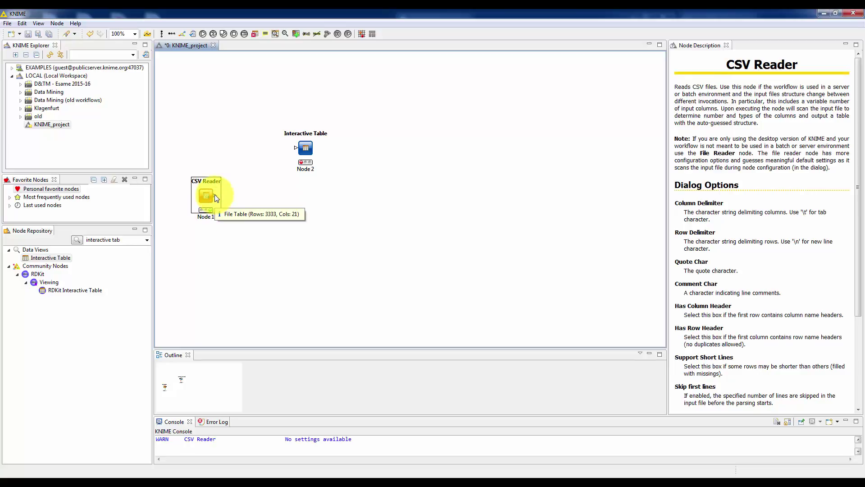
drag(245, 187, 300, 152)
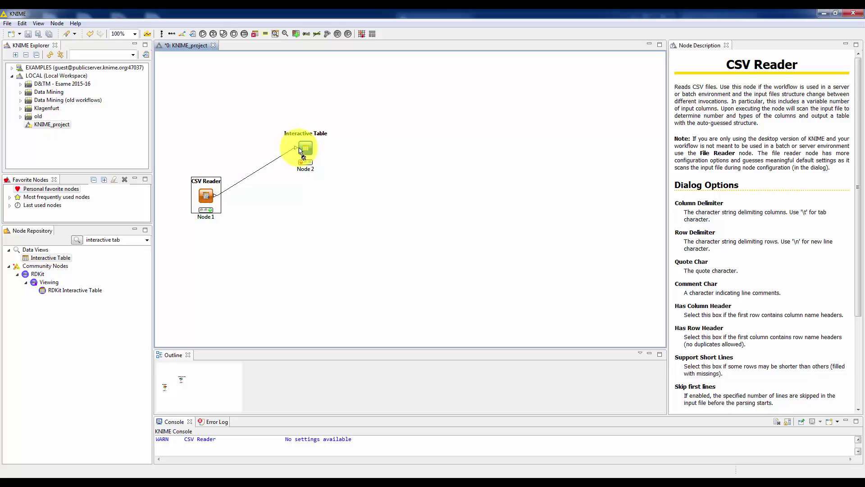
drag(300, 151, 299, 147)
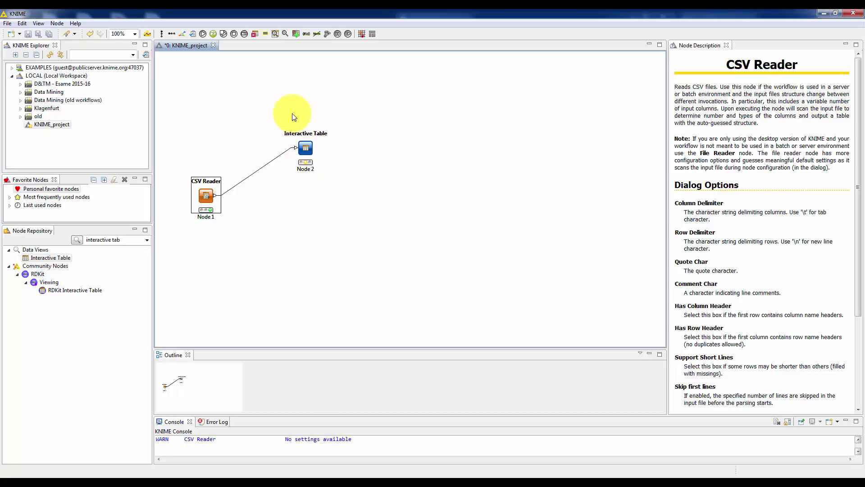
click(213, 34)
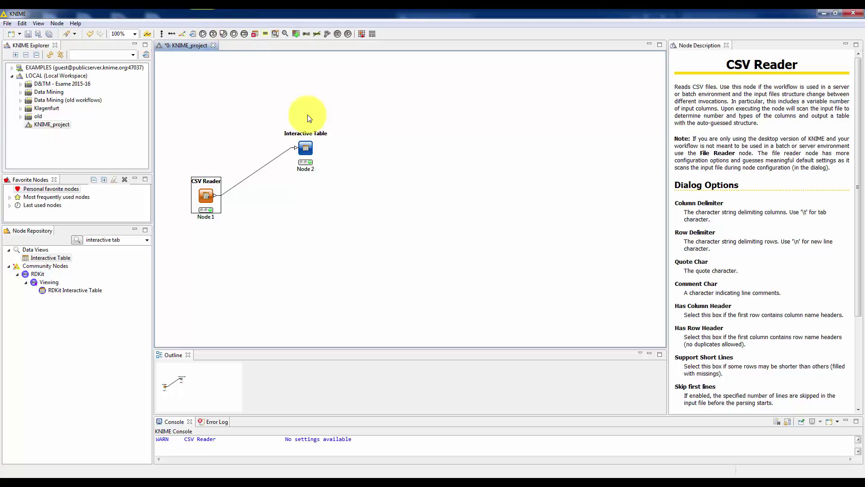
Inspect the data in the Interactive Table node's Table View, widen its window to show more columns, and close it
click(308, 164)
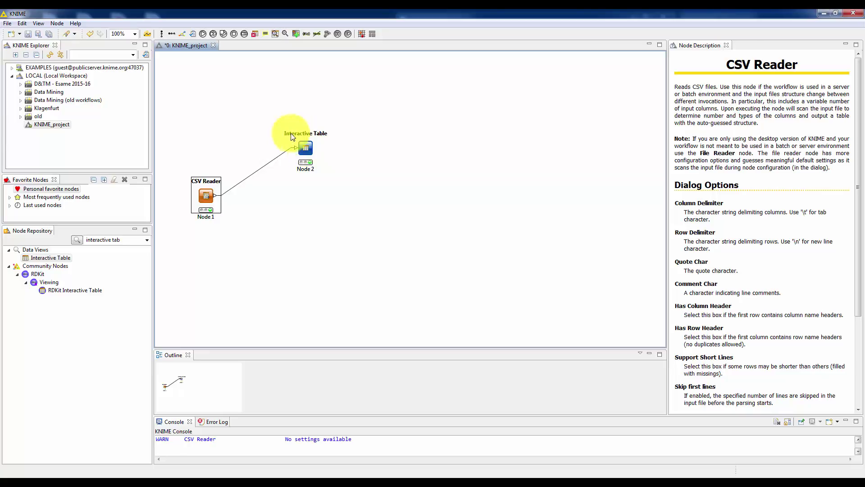
right_click(307, 145)
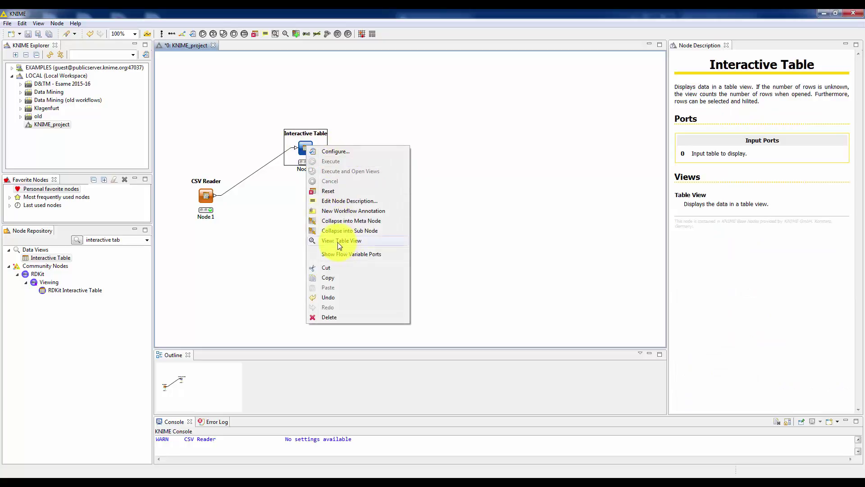
click(361, 242)
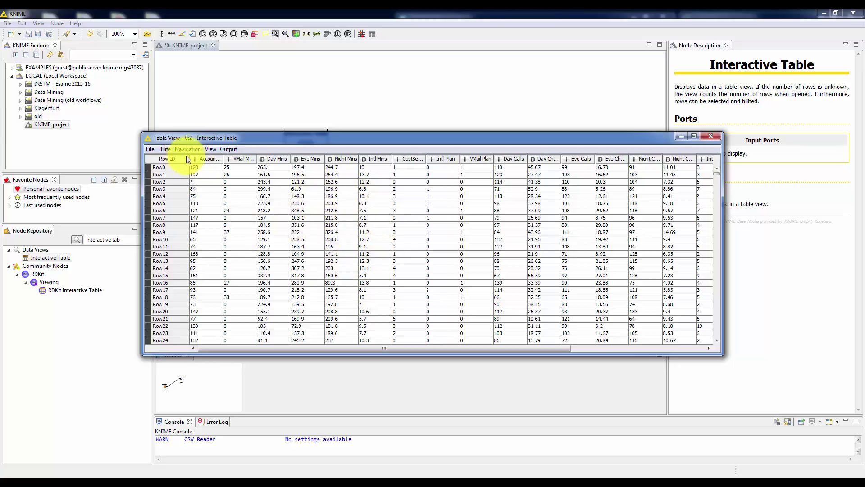
click(199, 175)
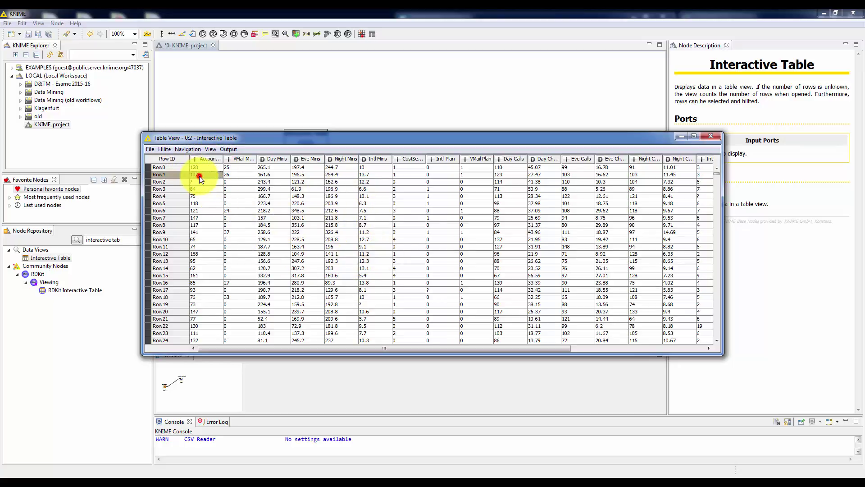
click(292, 211)
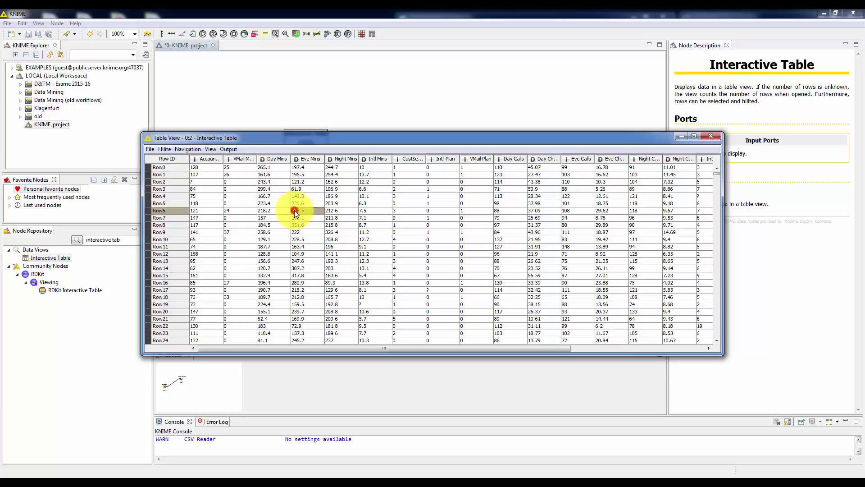
click(366, 182)
click(428, 218)
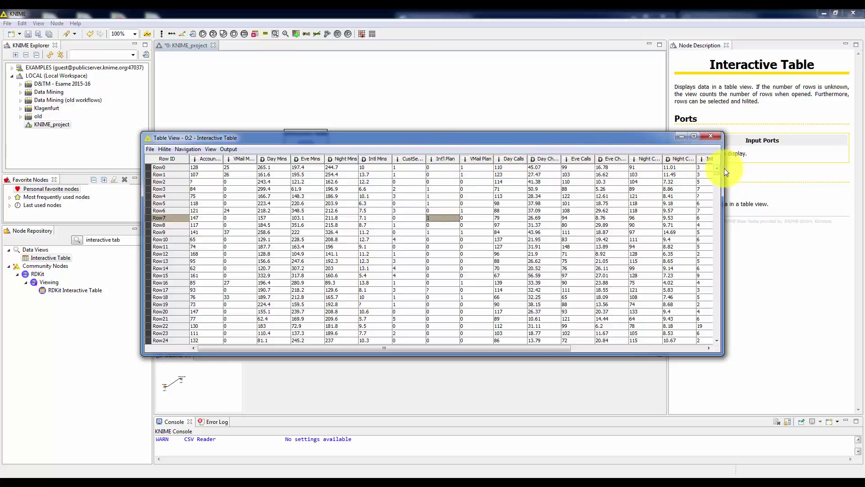
drag(724, 168, 788, 164)
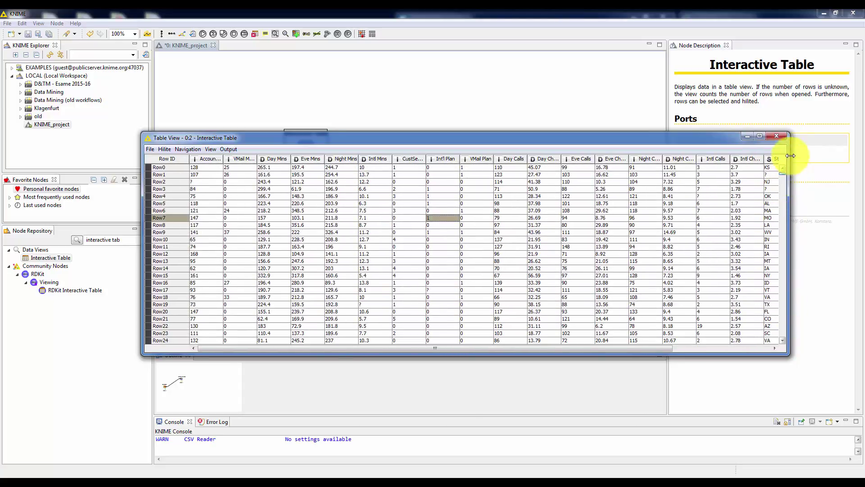
click(777, 135)
click(277, 215)
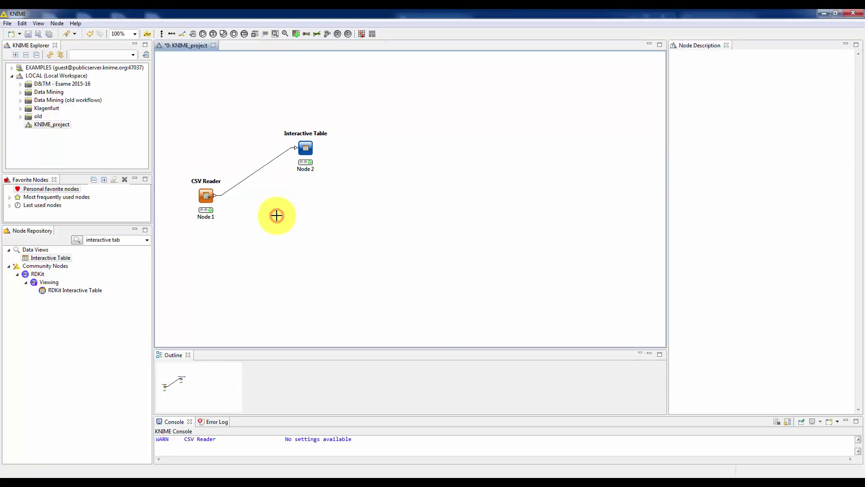
Add a Statistics node, found by searching for "statist", below the Interactive Table and connect the CSV Reader's output to its input
click(127, 239)
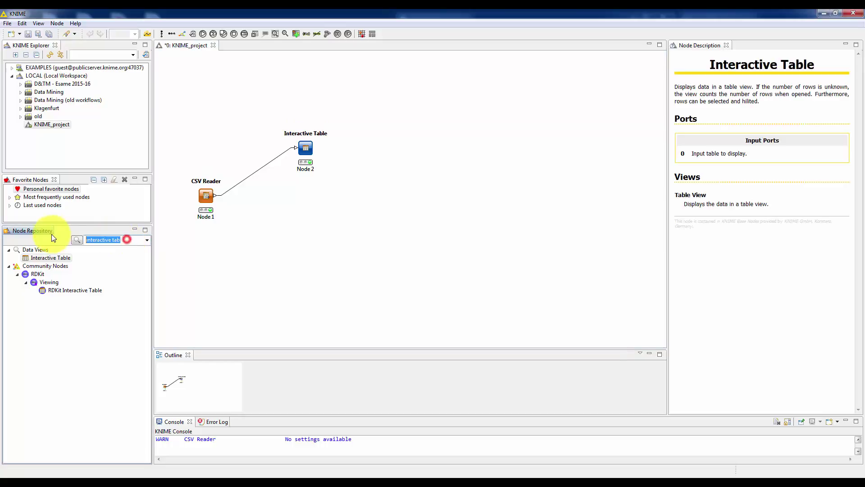
text(s)
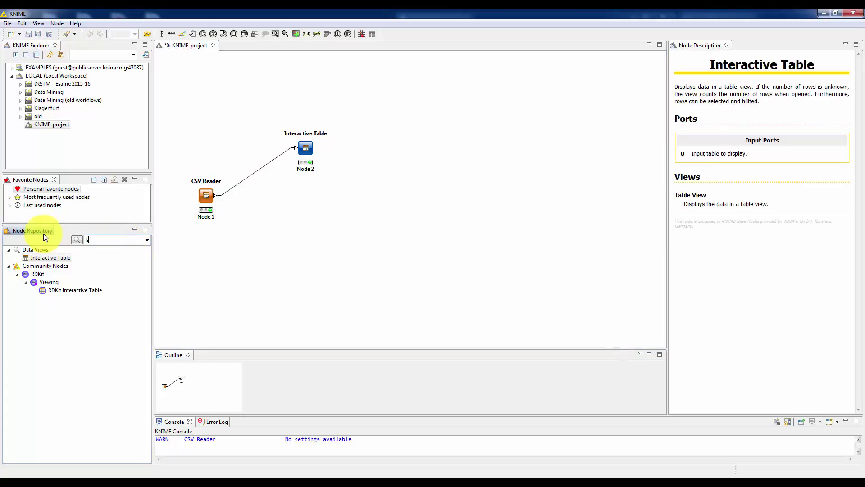
text(tatist)
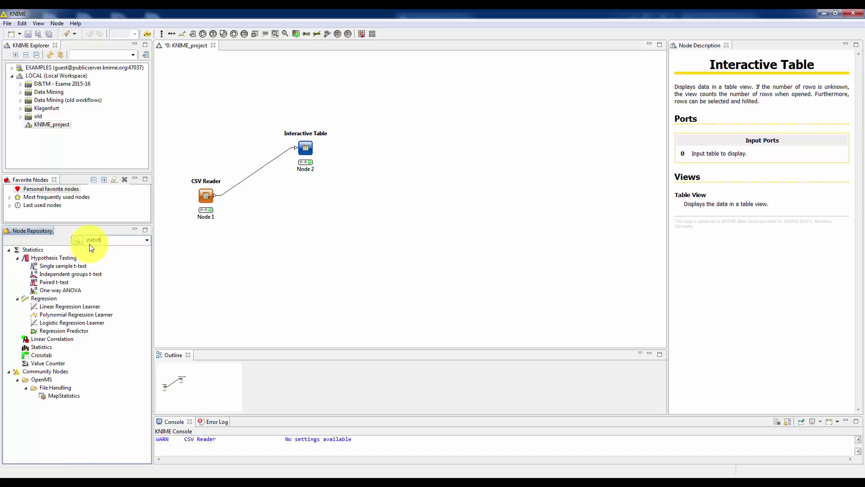
click(40, 348)
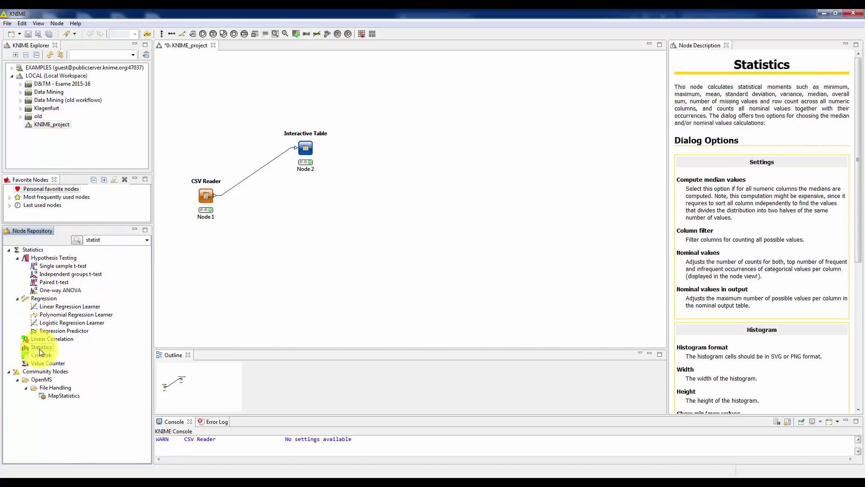
drag(40, 351, 311, 235)
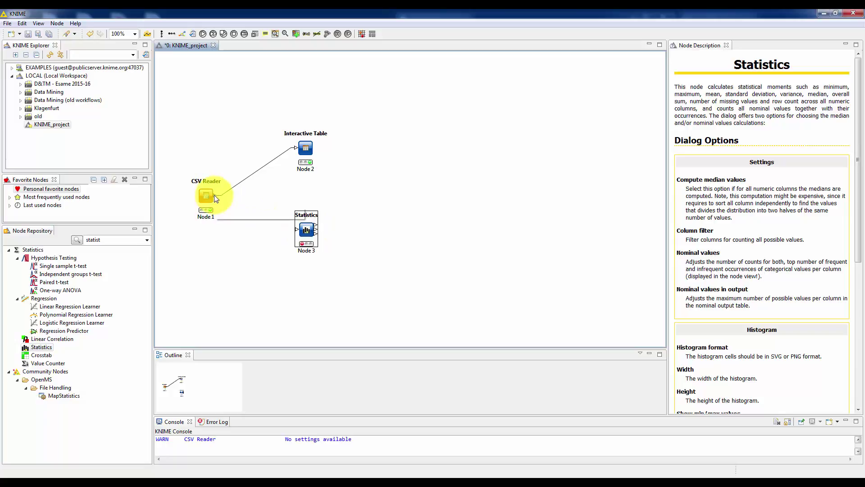
drag(215, 198, 302, 237)
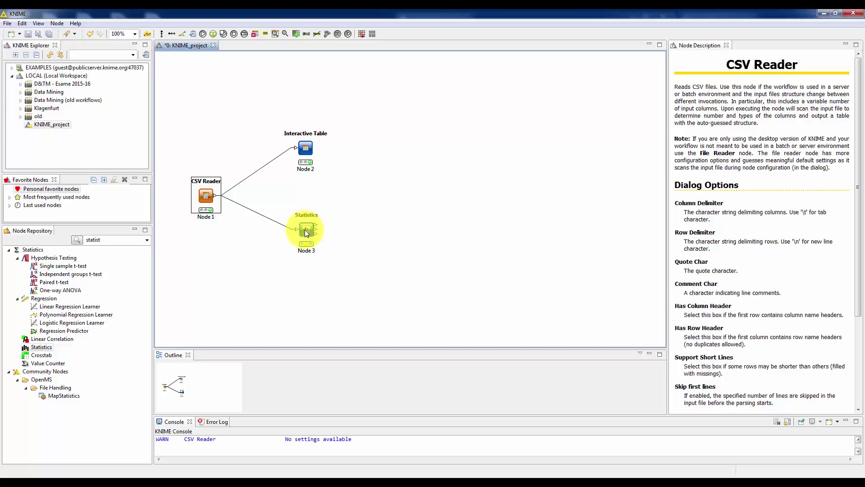
Execute the Statistics node with its view opened, review the numeric, nominal and top/bottom statistics in full size, and close the view
right_click(307, 231)
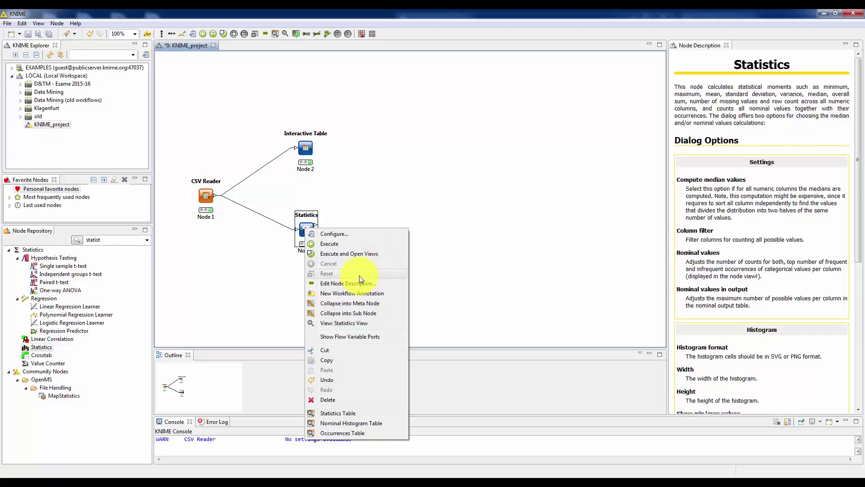
click(366, 254)
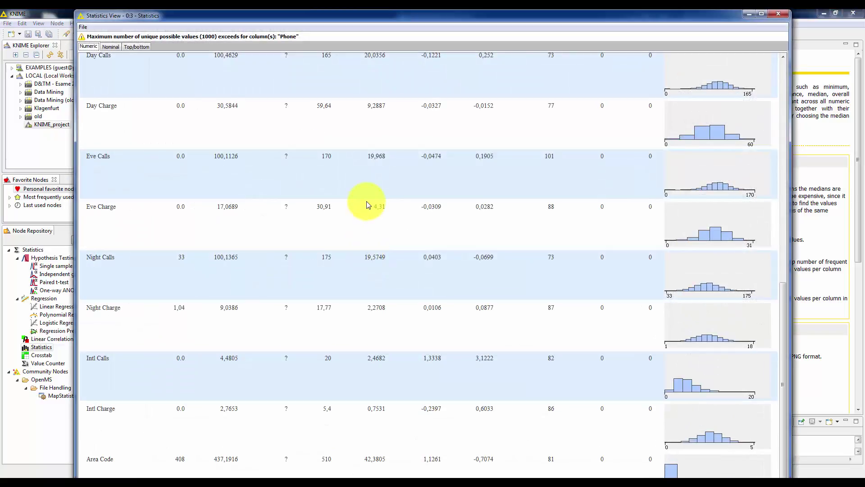
double_click(251, 15)
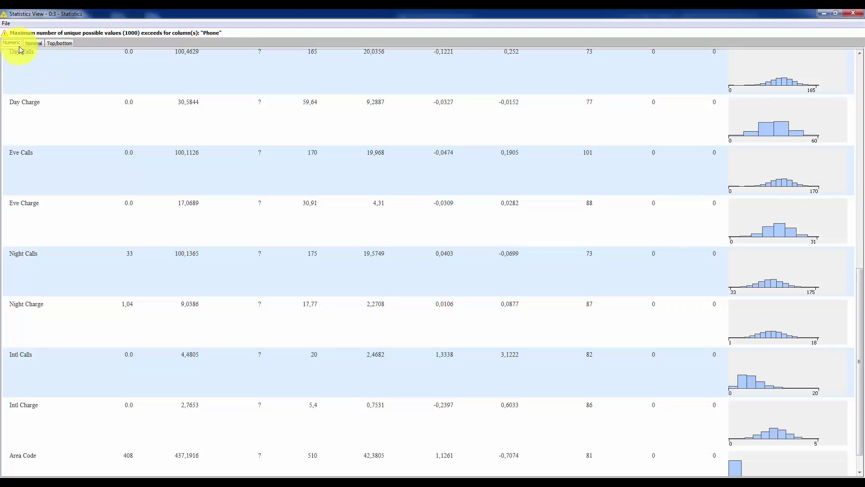
click(34, 43)
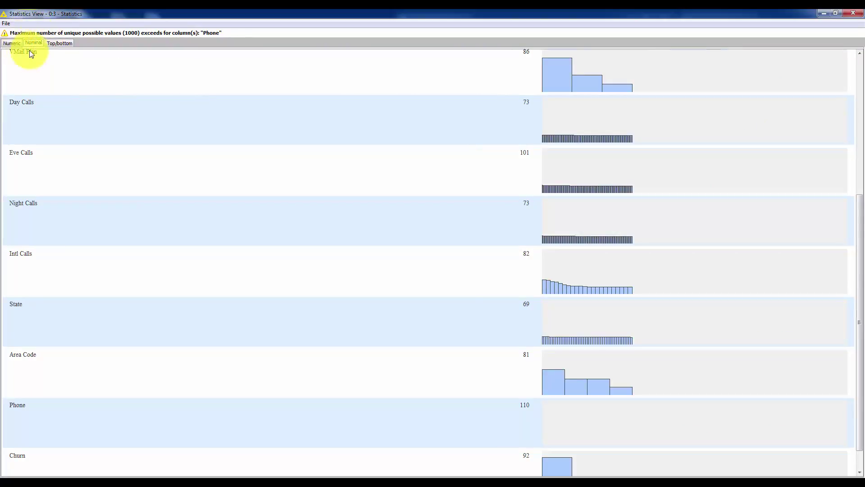
click(54, 44)
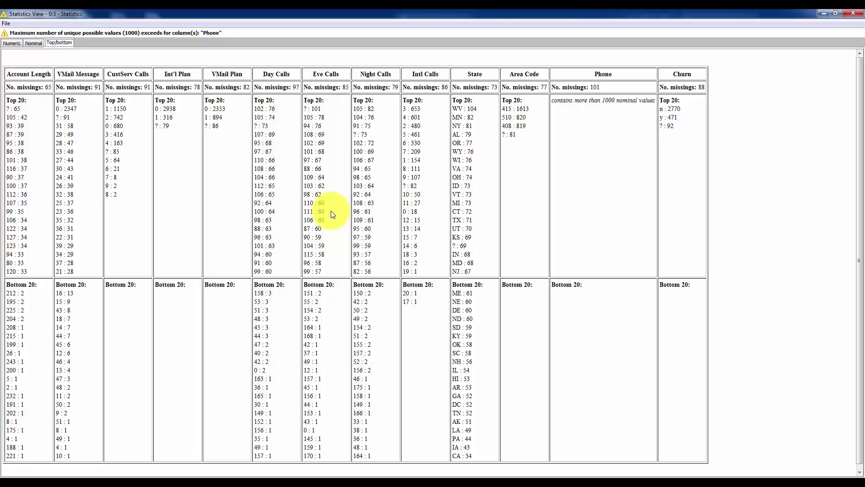
click(853, 15)
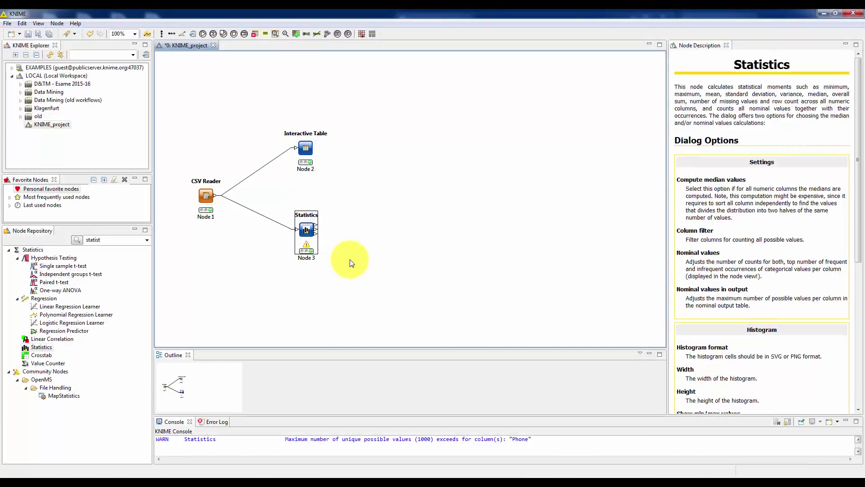
click(350, 261)
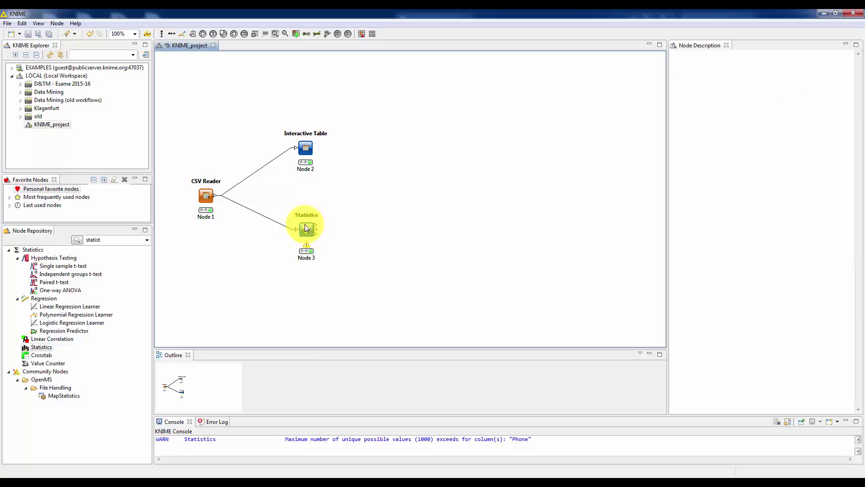
Inspect the Statistics node's output Statistics Table in a maximized window, and close it
right_click(305, 228)
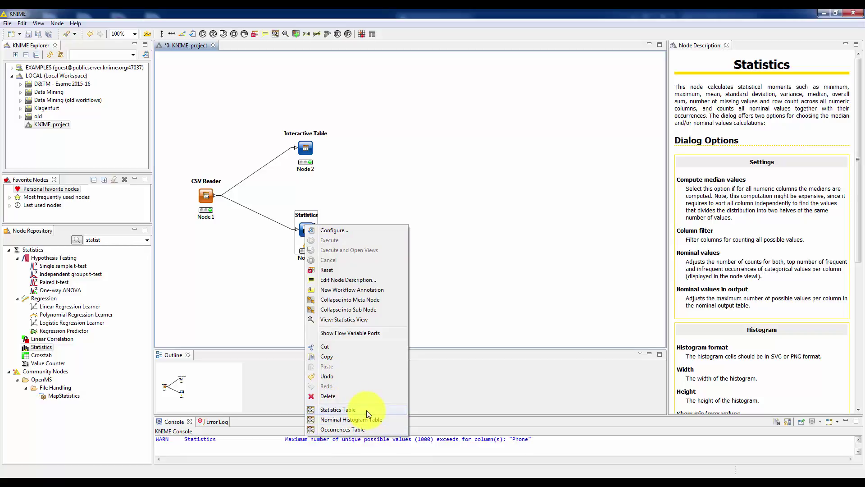
click(339, 409)
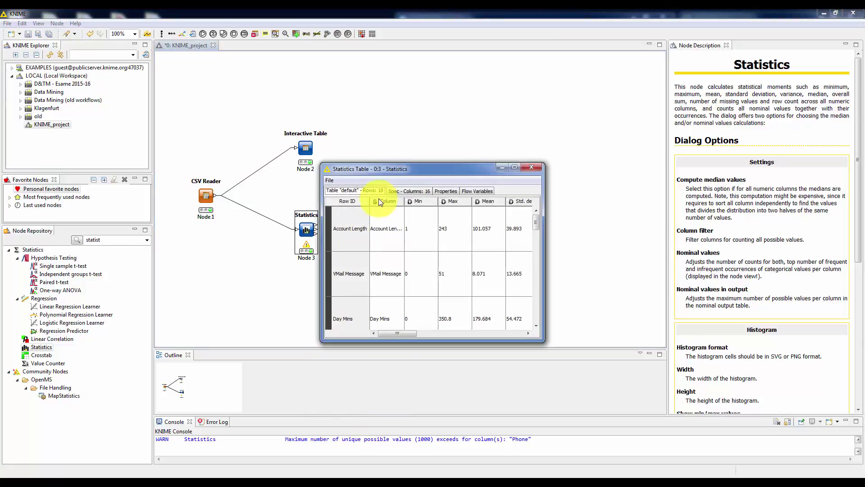
double_click(403, 171)
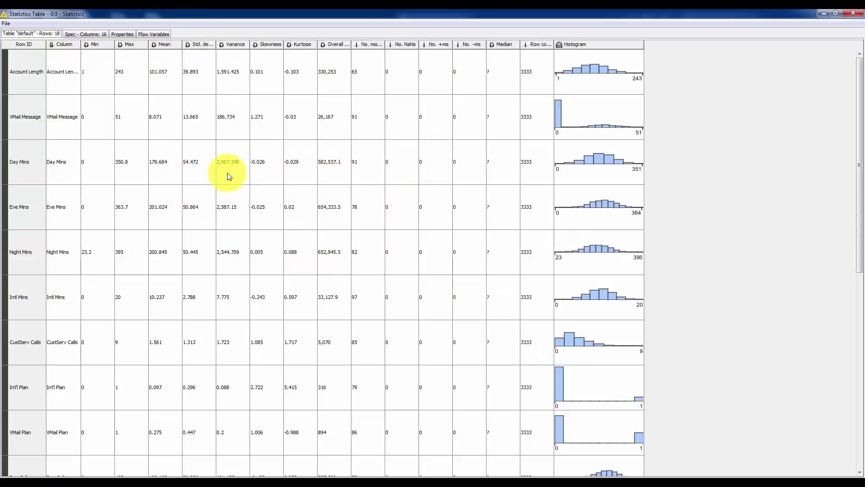
click(853, 13)
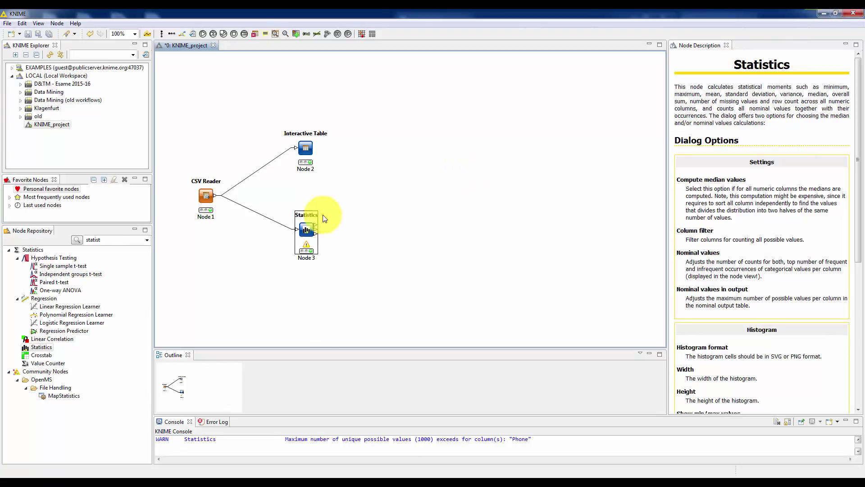
click(374, 208)
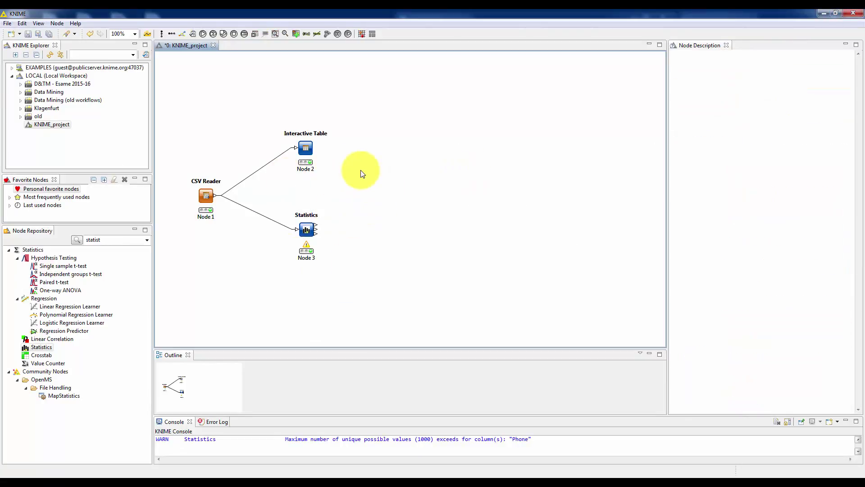
Give the CSV Reader node the custom description "load the bank dataset" and check it on the node
right_click(205, 196)
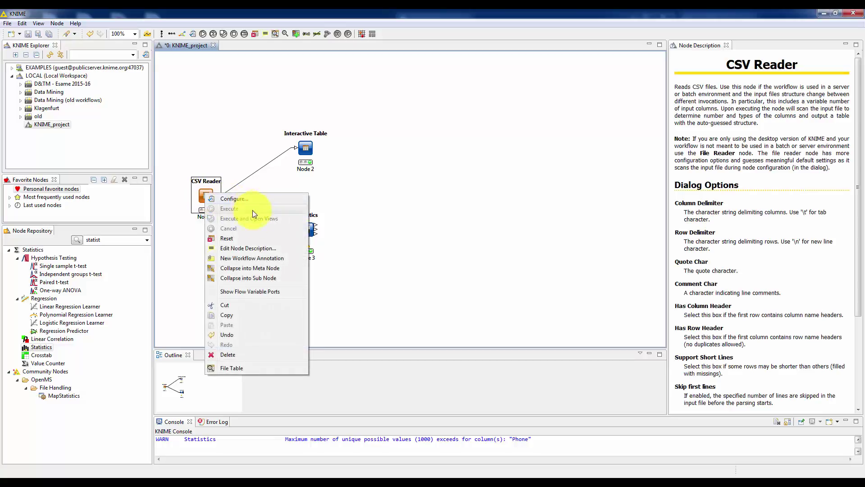
click(258, 248)
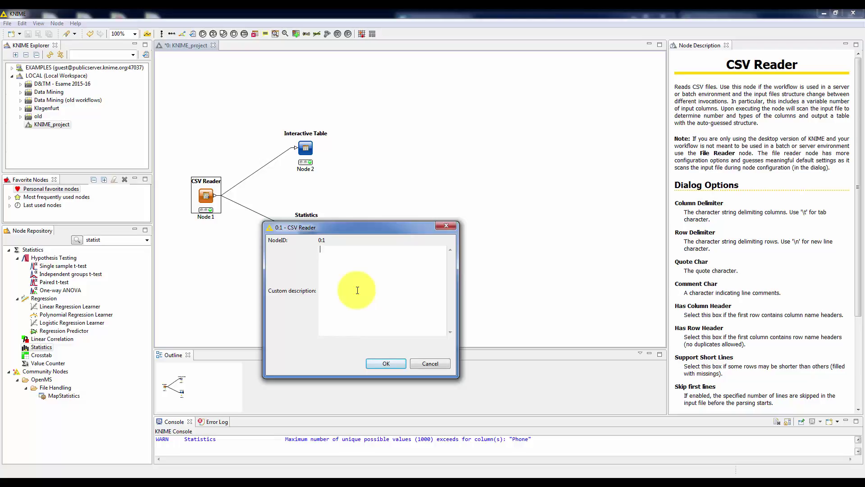
text(load the baknk dataset)
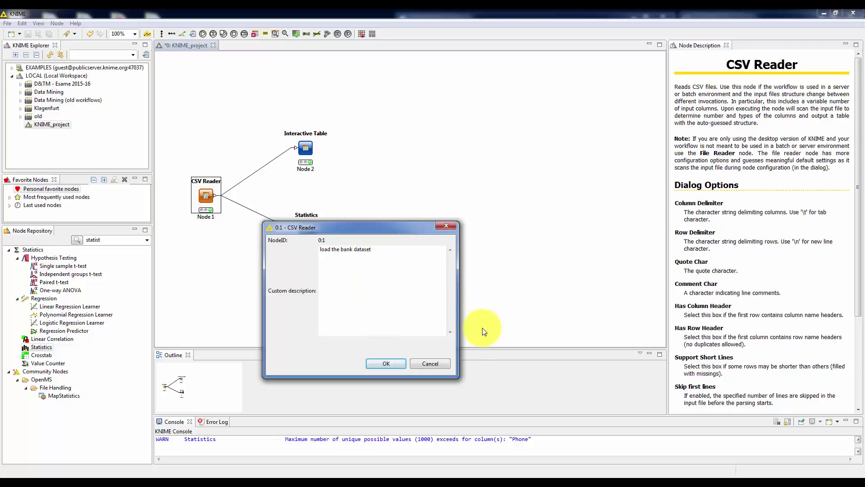
click(389, 364)
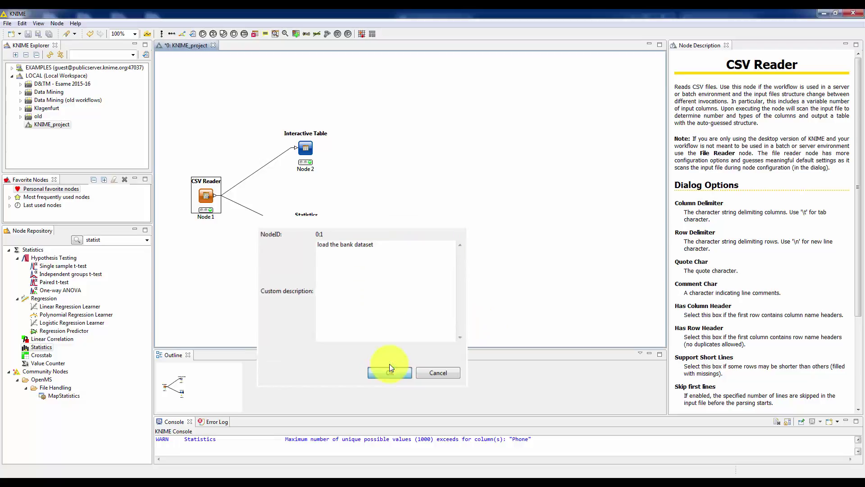
click(212, 254)
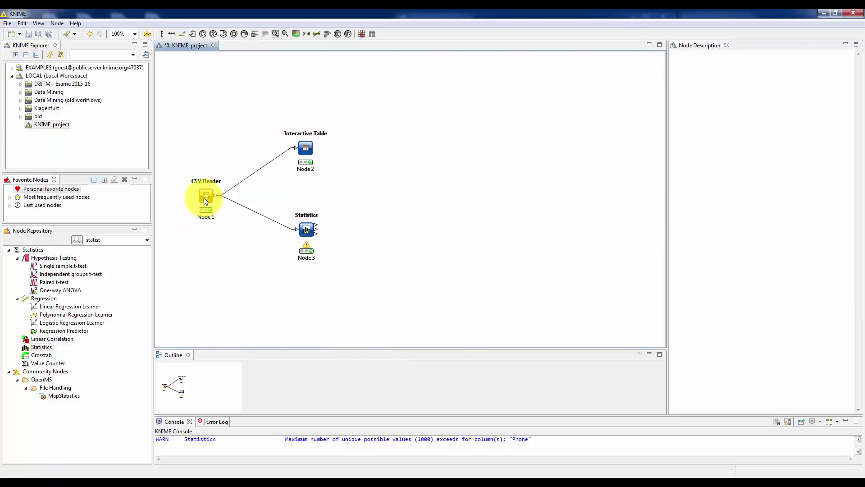
mouse_move(205, 198)
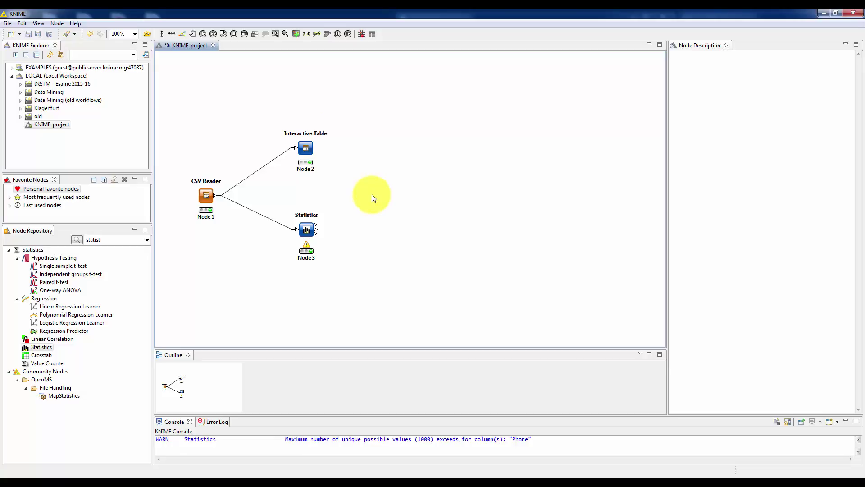
Collapse the Interactive Table and Statistics nodes into a metanode named "Summary", accepting their reset, and align it beside the CSV Reader
click(305, 149)
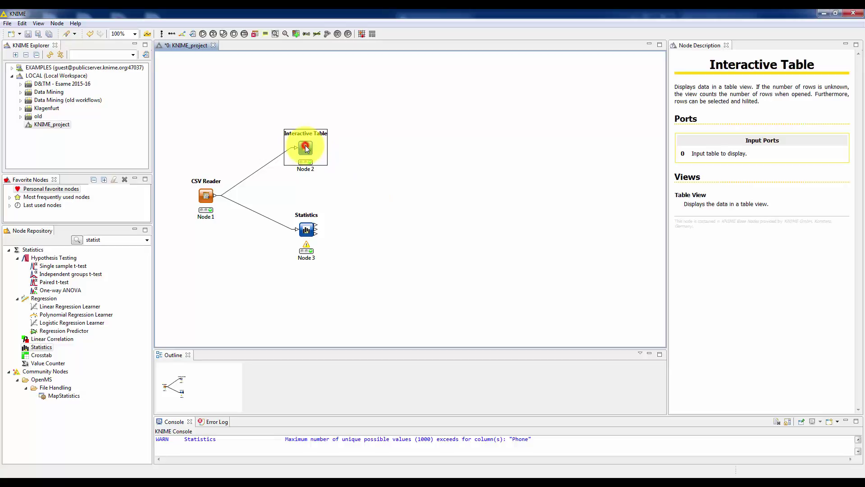
ctrl+click(307, 230)
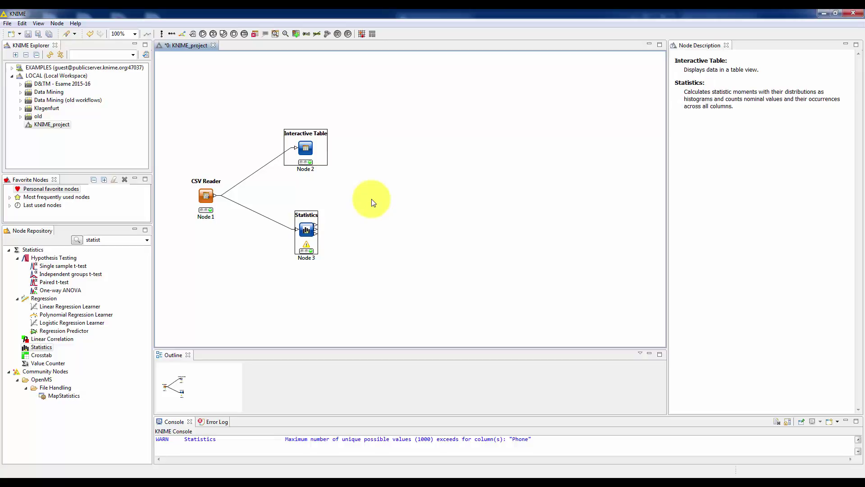
right_click(306, 148)
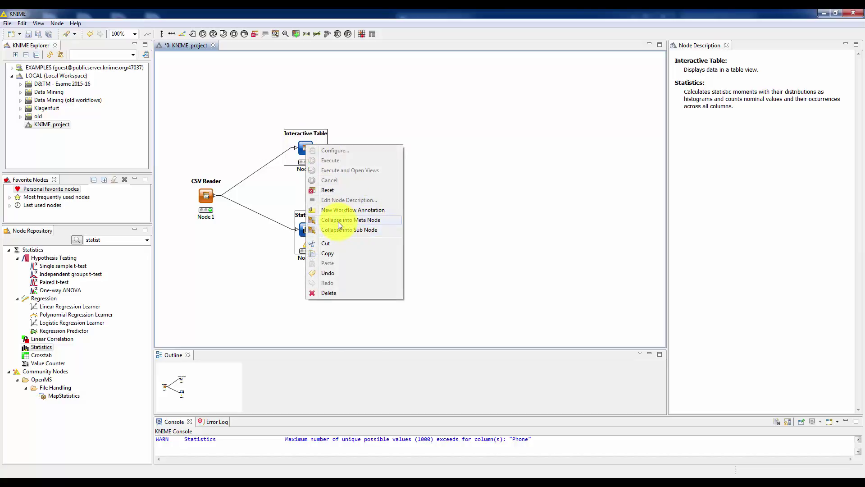
click(369, 219)
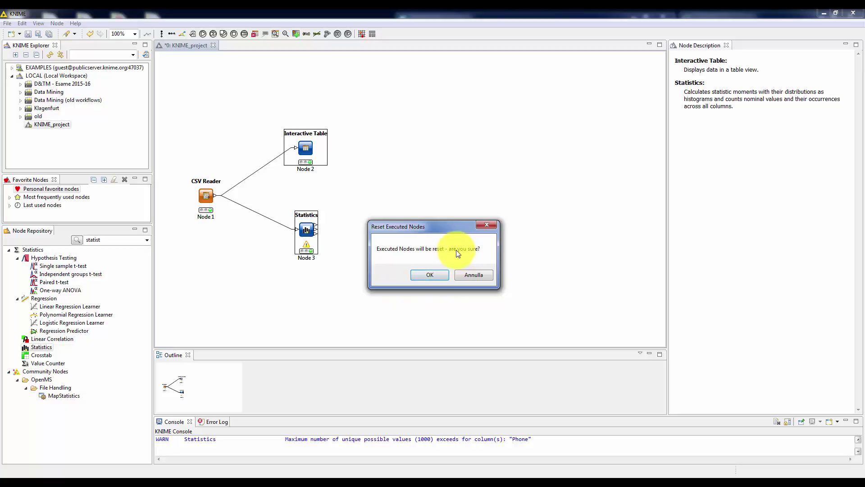
click(430, 275)
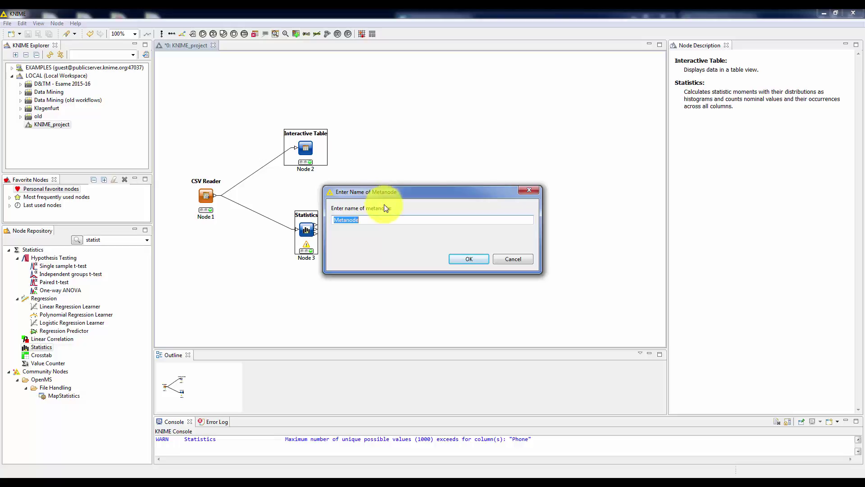
text(Summary)
click(469, 259)
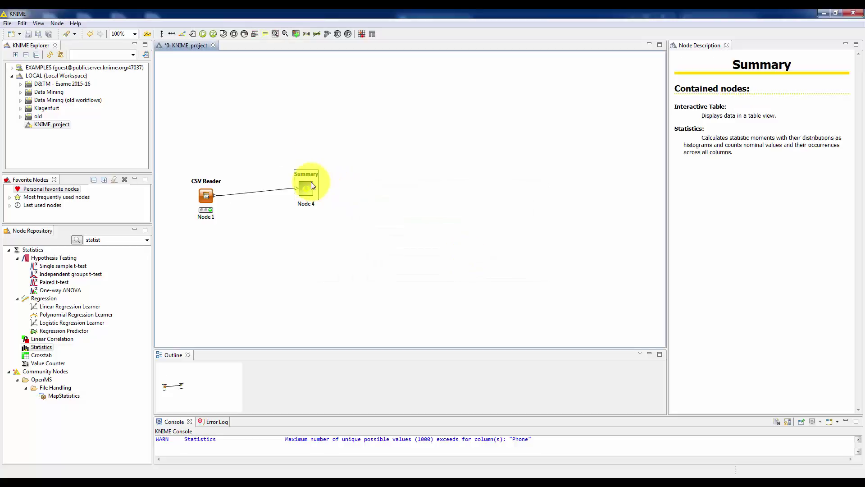
drag(305, 188, 271, 195)
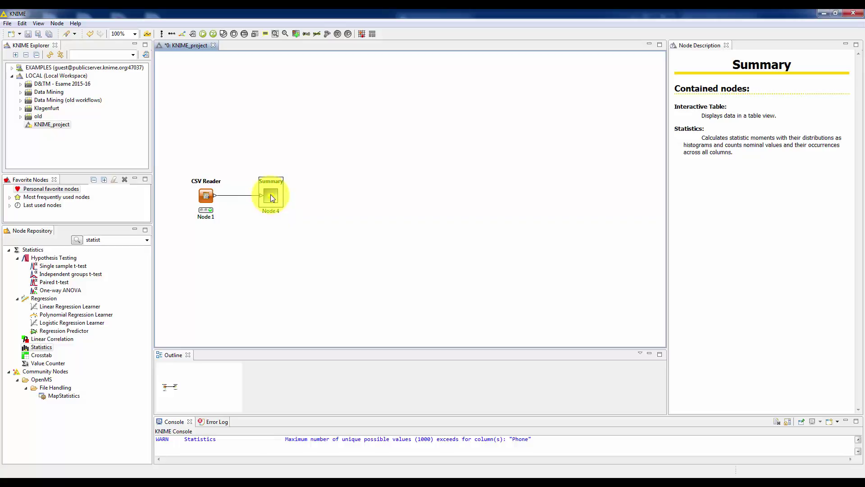
Open the Summary metanode to examine its contained nodes, compare it with the main workflow, and close it
double_click(271, 194)
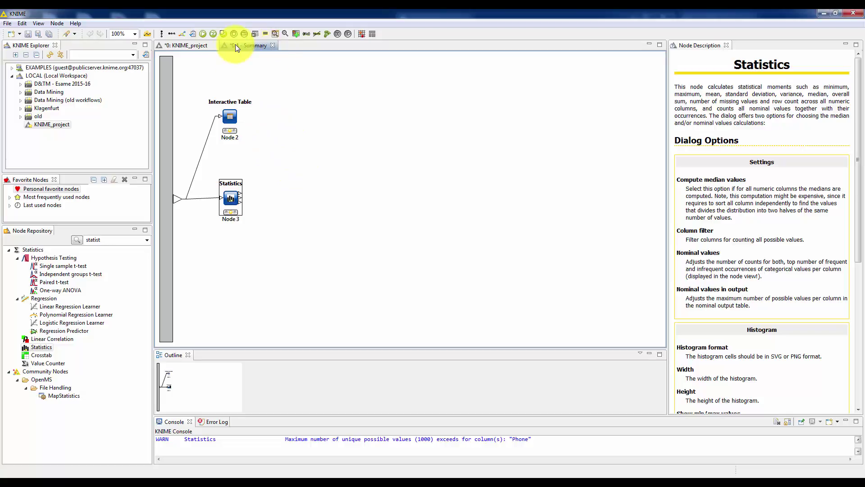
click(175, 47)
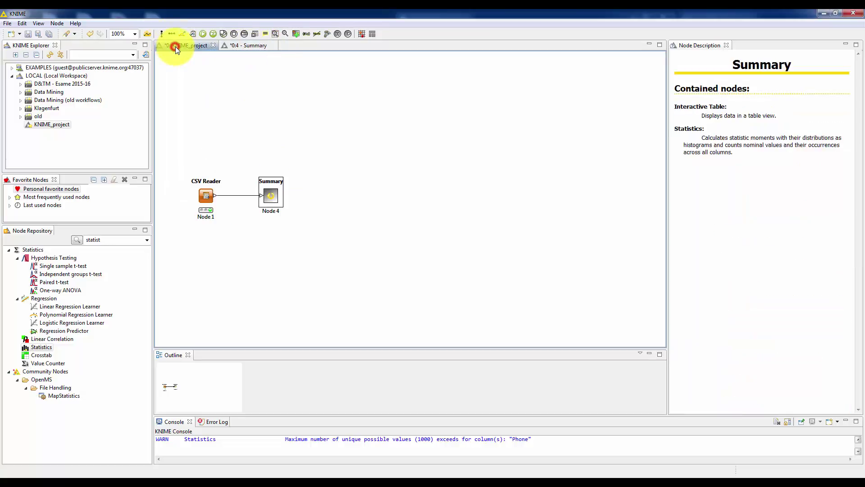
click(247, 45)
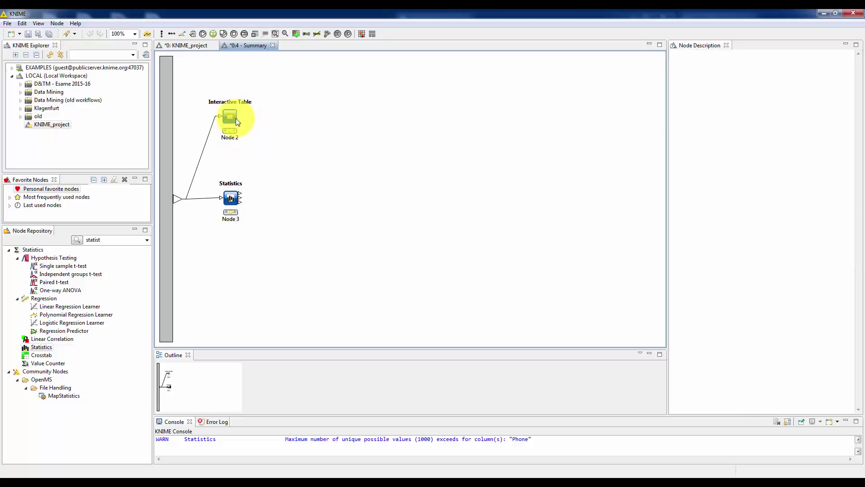
click(273, 46)
click(334, 151)
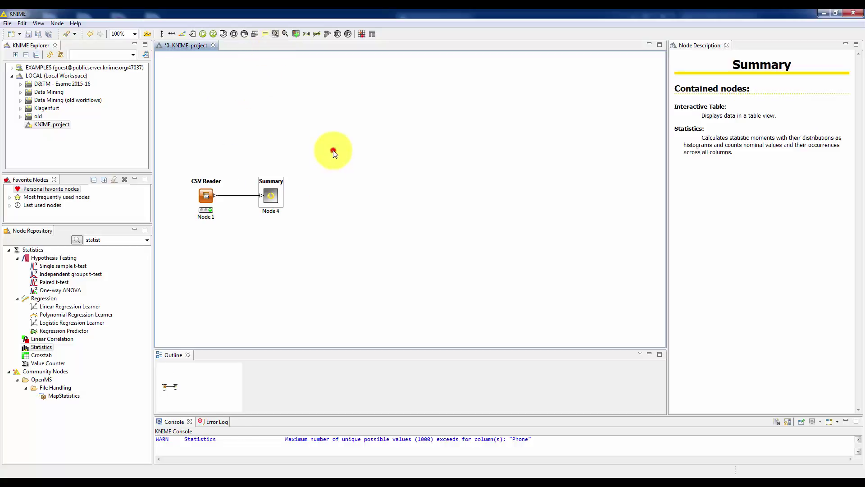
Reconfigure the Summary metanode by adding one output port of type Data
right_click(270, 196)
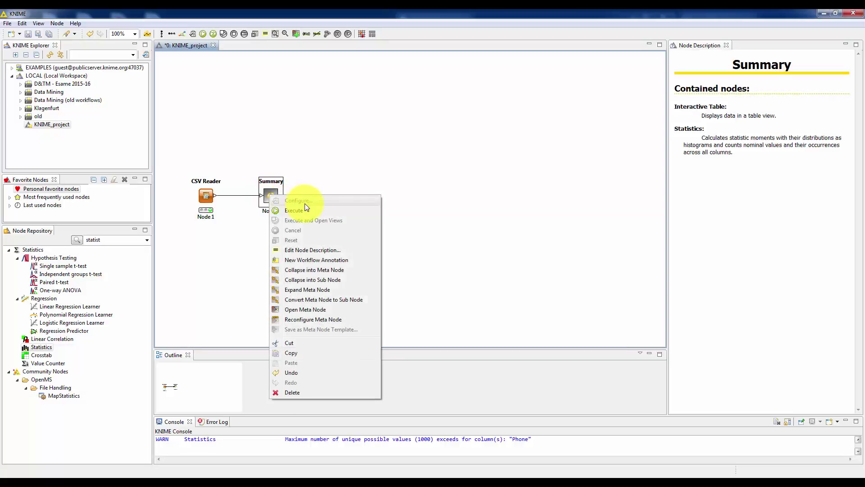
click(322, 319)
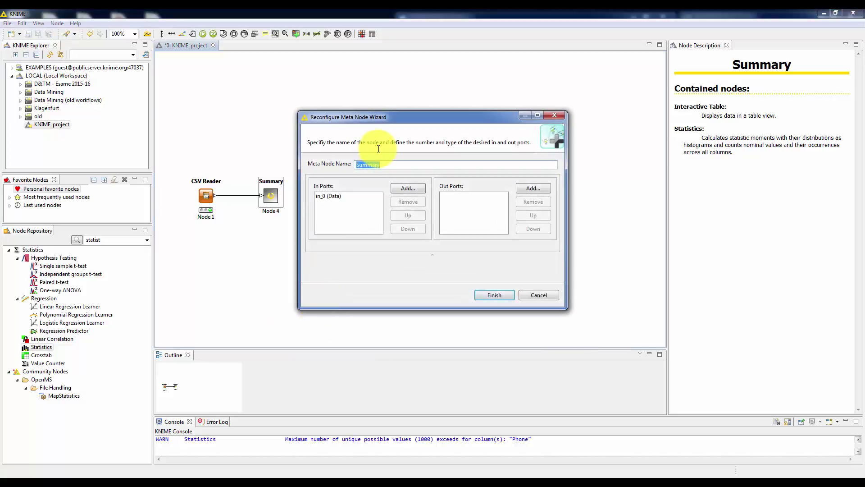
click(329, 197)
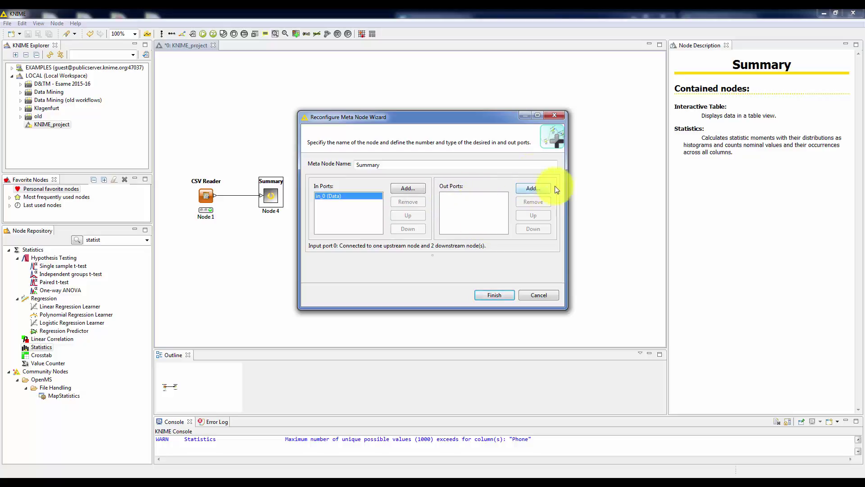
click(531, 188)
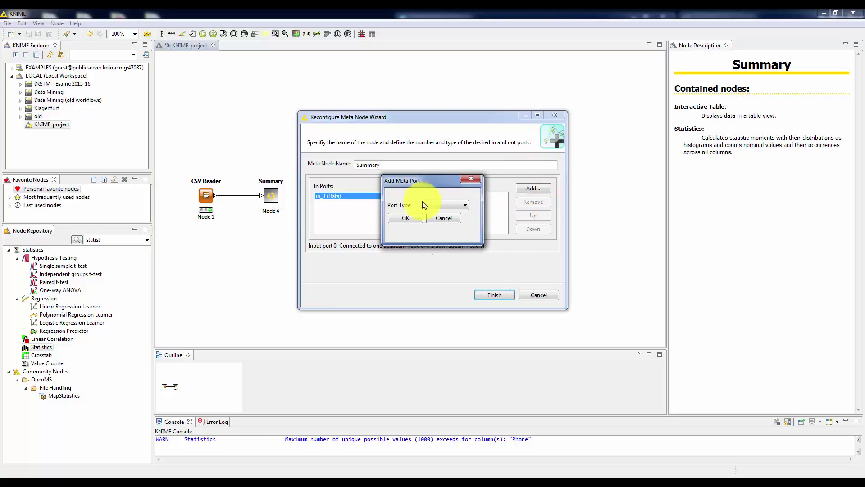
click(434, 205)
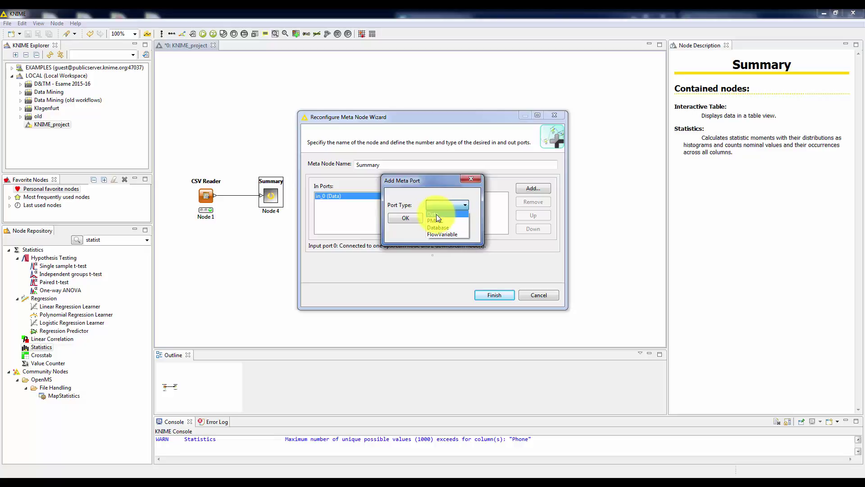
click(435, 213)
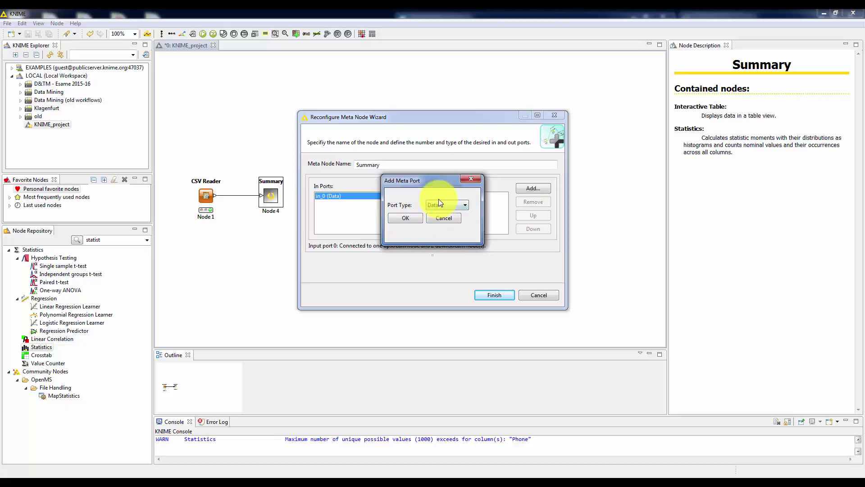
click(407, 218)
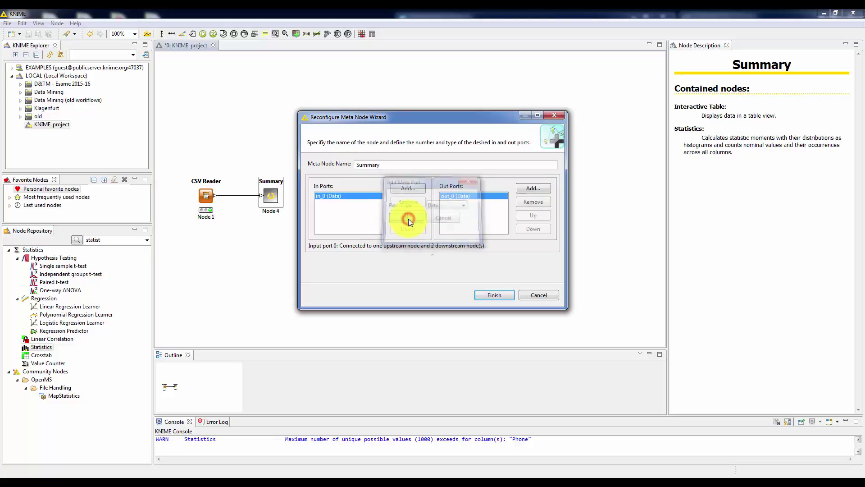
click(493, 295)
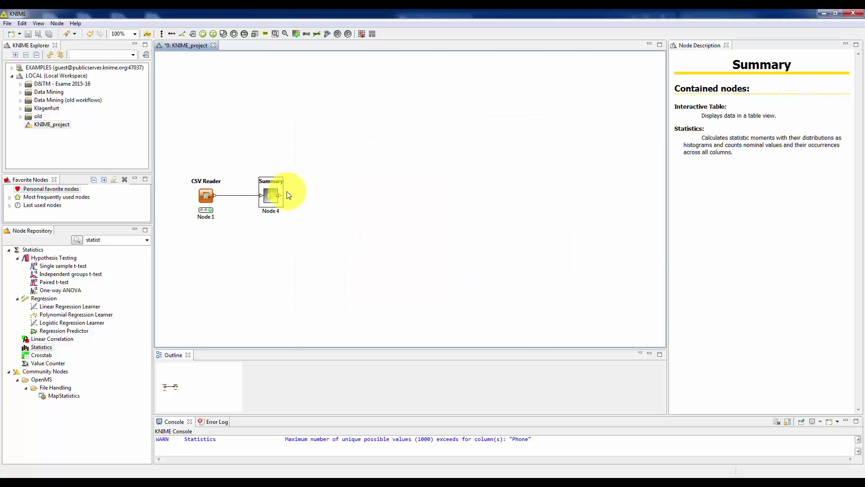
click(307, 182)
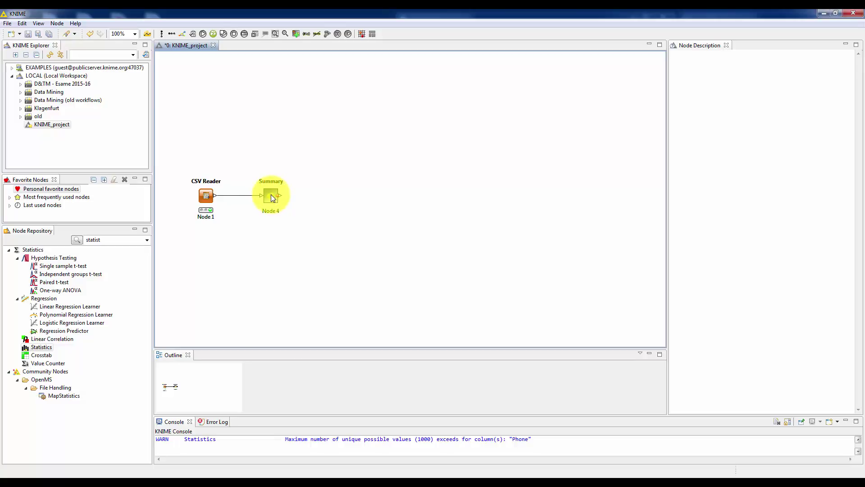
Open the Summary metanode, inspect the Statistics node's Occurrences Table output, and close the table
double_click(274, 195)
click(281, 179)
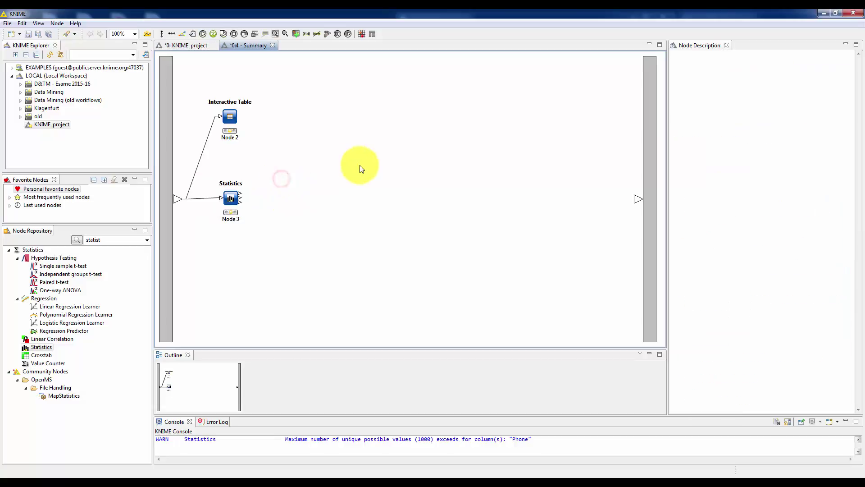
drag(240, 201, 329, 173)
drag(493, 189, 504, 212)
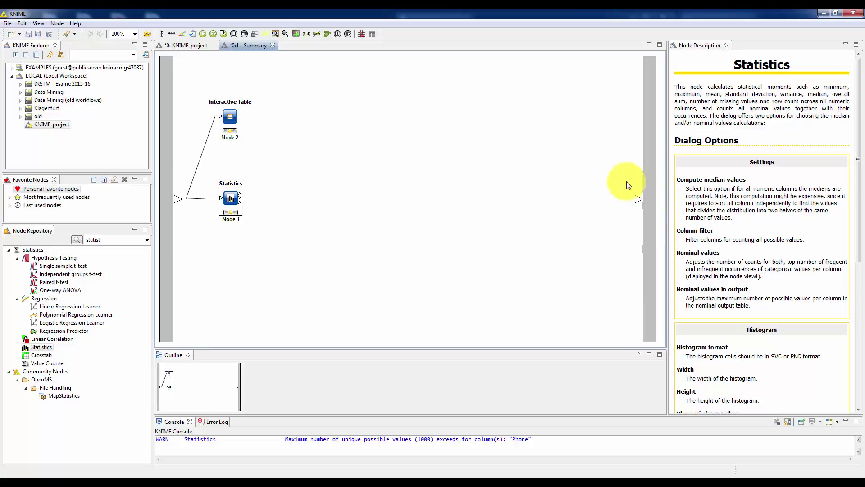
right_click(231, 197)
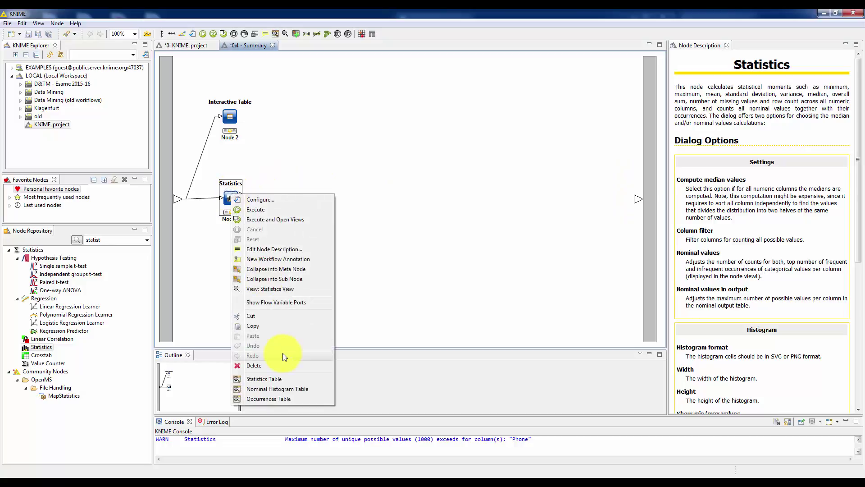
click(277, 398)
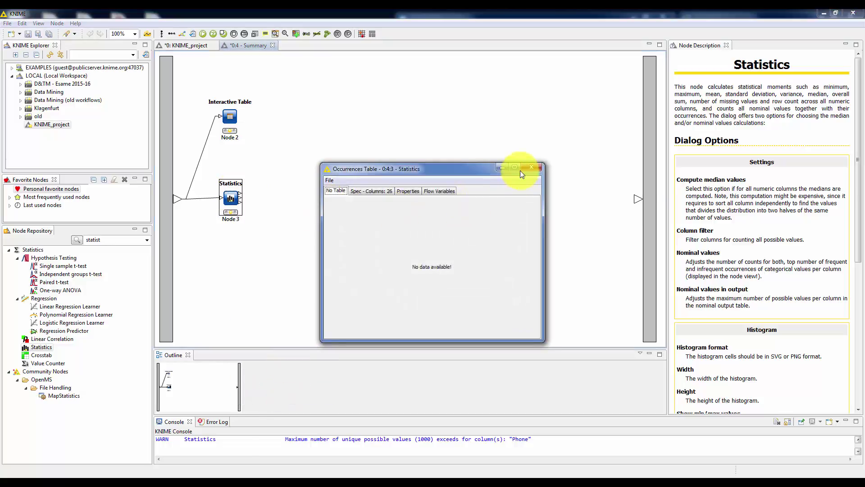
click(532, 167)
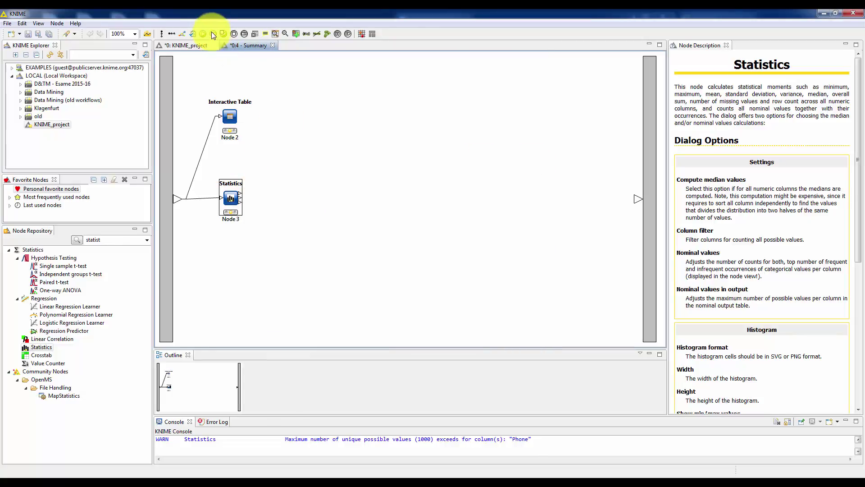
Execute all nodes inside the Summary metanode and check the Statistics node's Occurrences Table
click(213, 34)
click(229, 215)
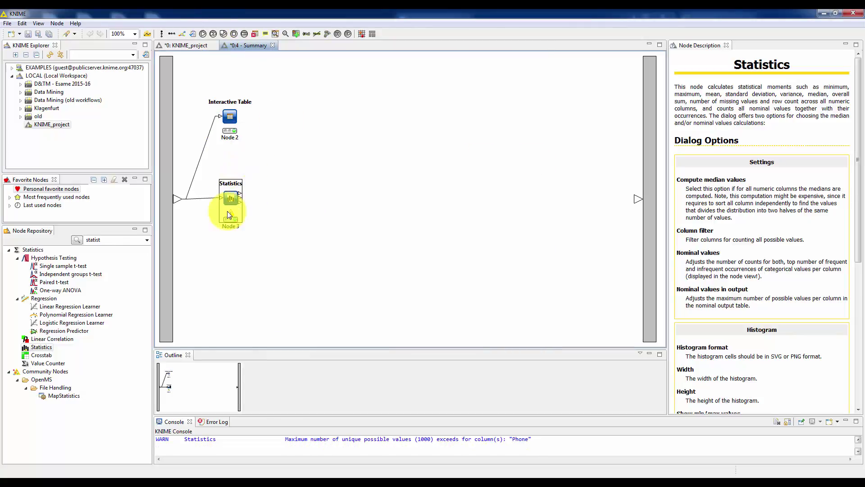
right_click(231, 188)
click(282, 393)
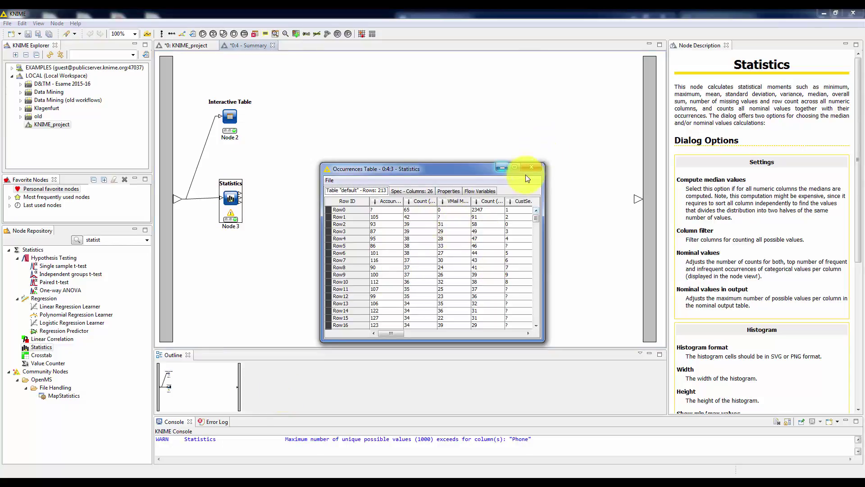
click(529, 168)
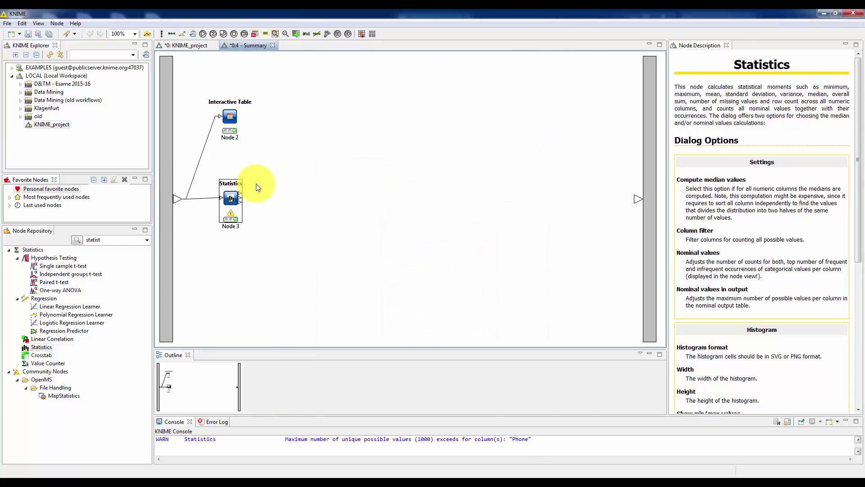
Connect the Statistics node's Occurrences Table output to the metanode's output port, and check the Summary node's available output in the main workflow
drag(240, 201, 641, 199)
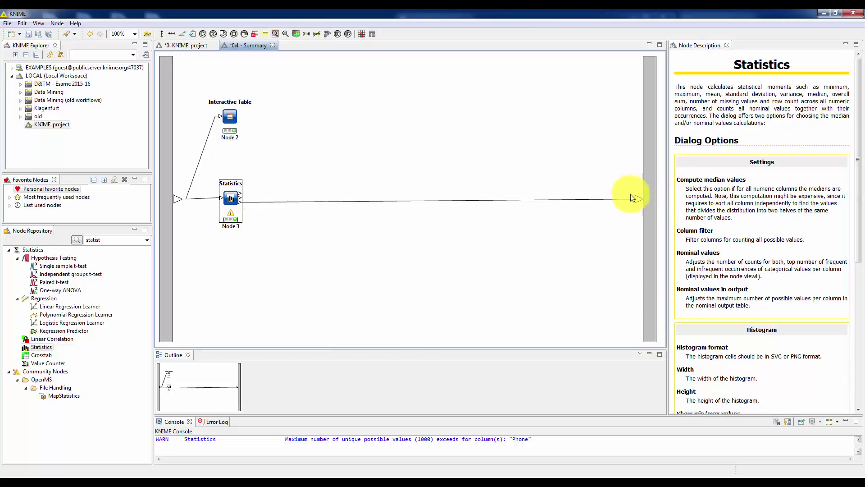
click(272, 45)
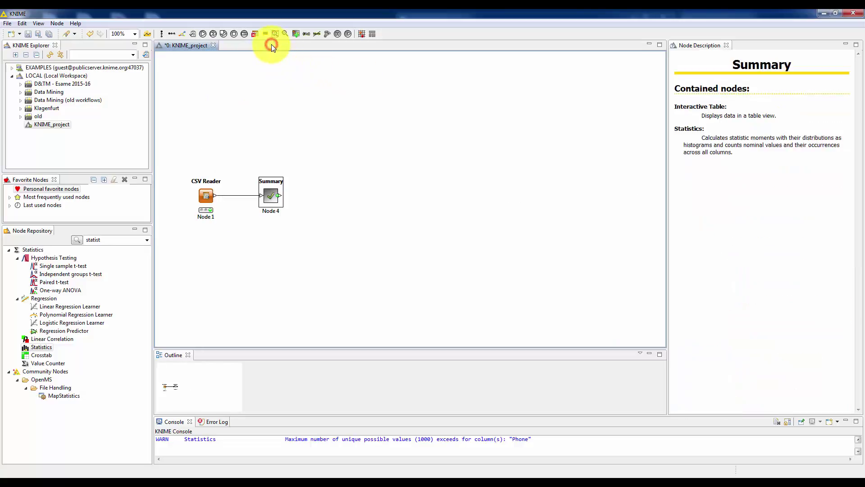
right_click(272, 196)
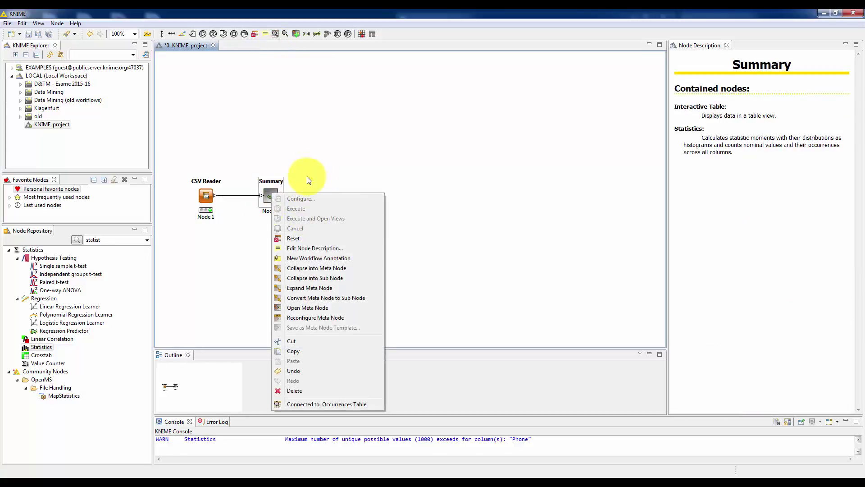
click(338, 135)
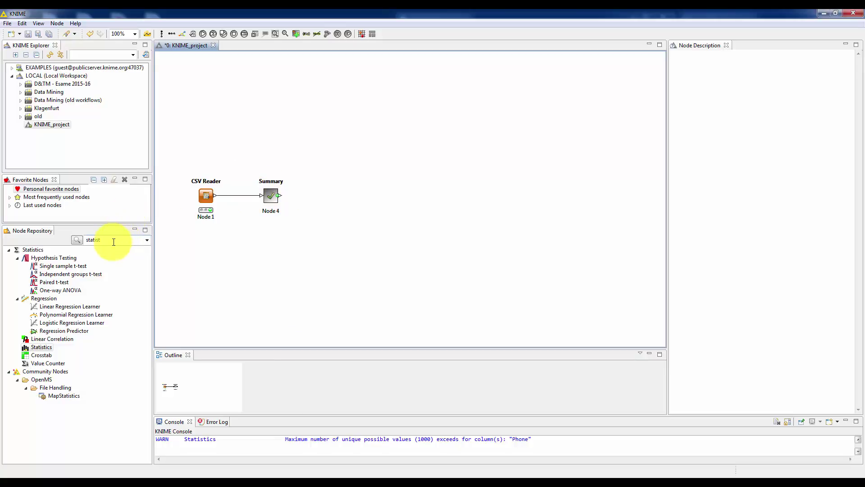
Search the node repository for "interactive table", add an Interactive Table node beside Summary, and connect the Summary output to it
drag(112, 242, 79, 245)
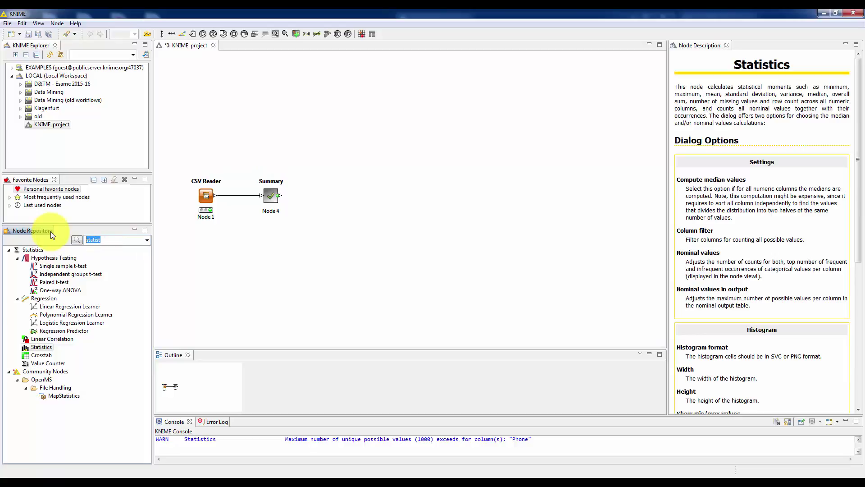
text(intercative)
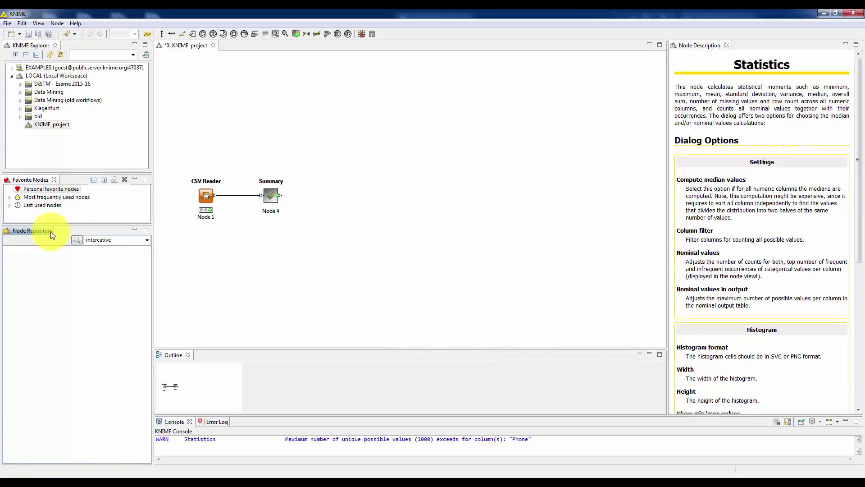
key(BackSpace)
key(BackSpace)
key(BackSpace)
key(BackSpace)
key(BackSpace)
key(BackSpace)
text(act)
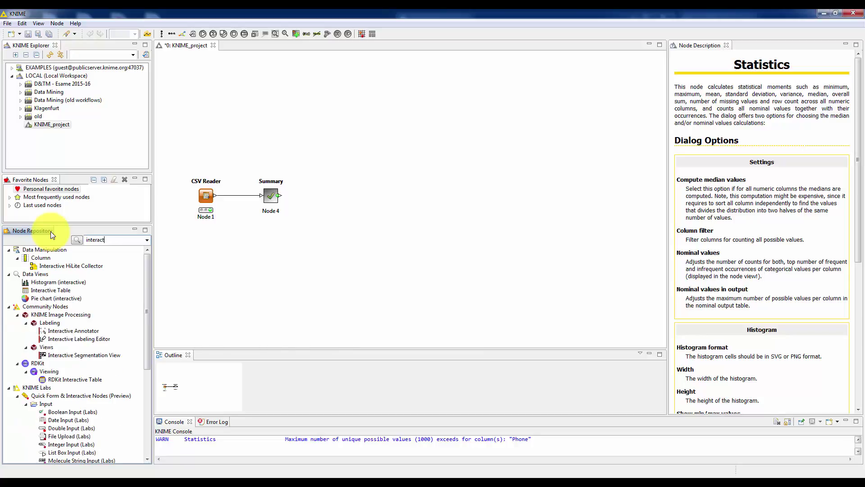
text(ive table)
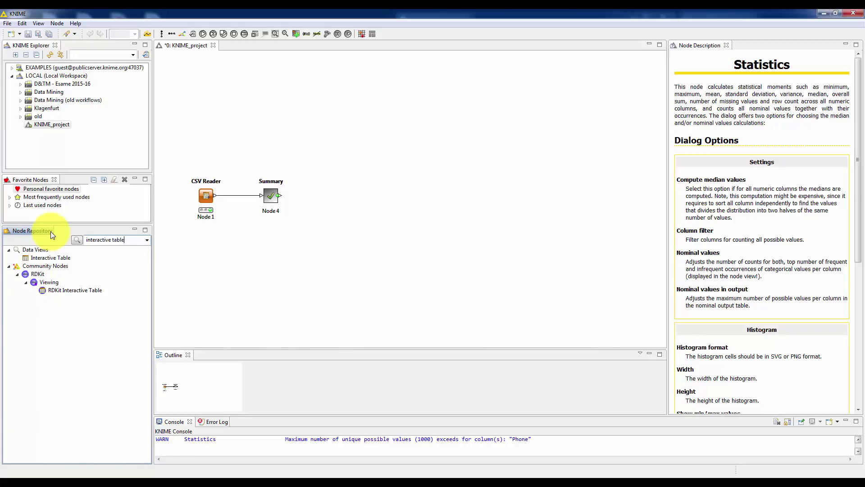
drag(41, 255, 344, 197)
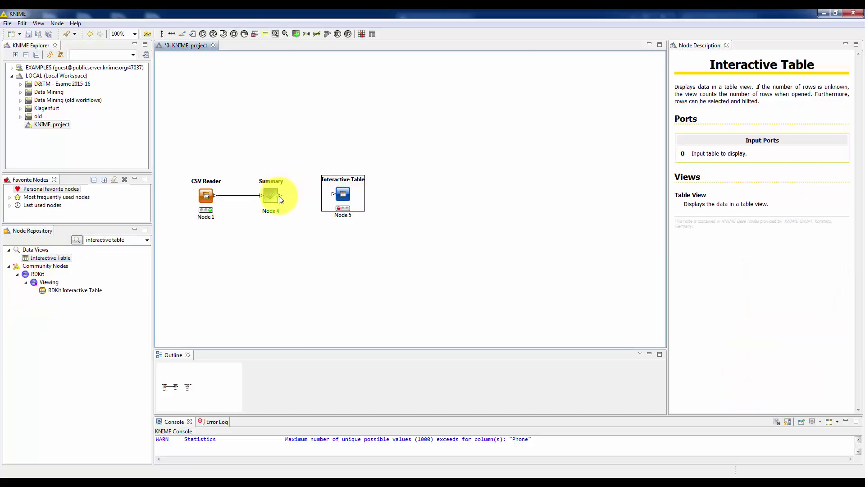
drag(279, 196, 332, 197)
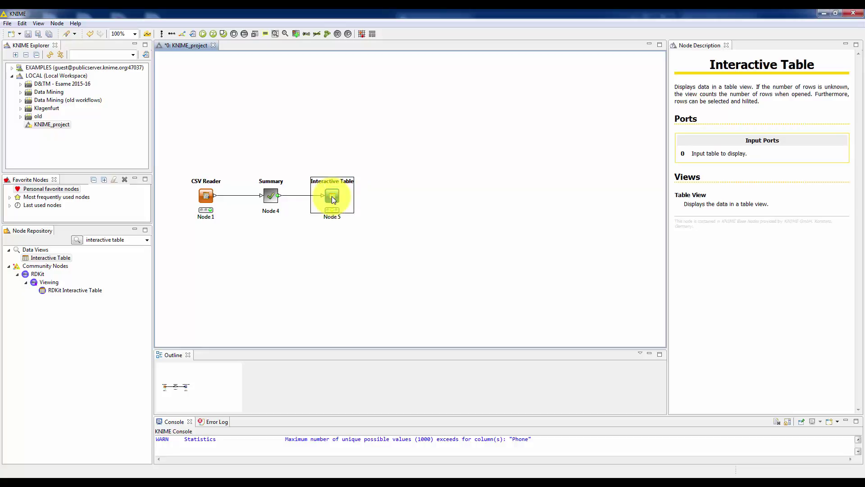
Execute the new Interactive Table node with its table view, inspect the occurrences data, and close the view
right_click(332, 199)
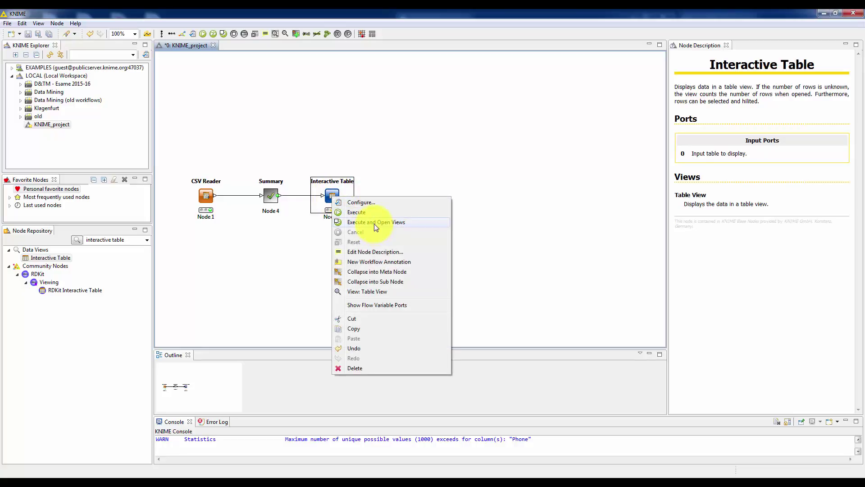
click(376, 222)
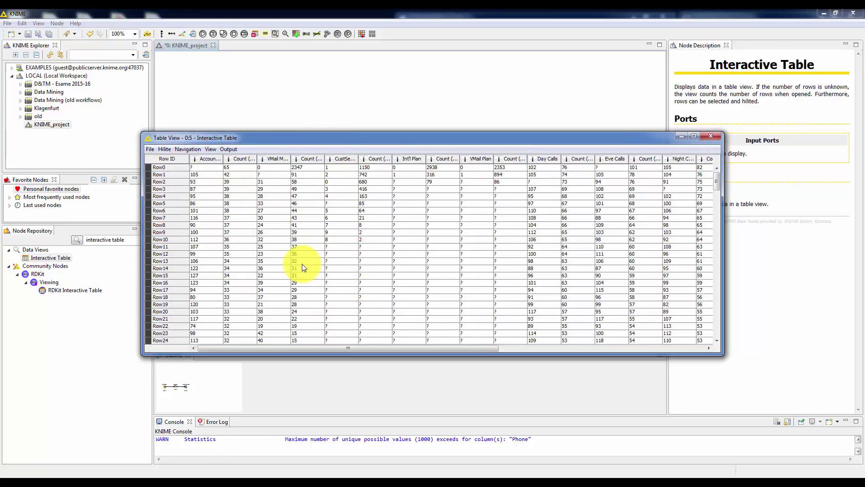
click(711, 137)
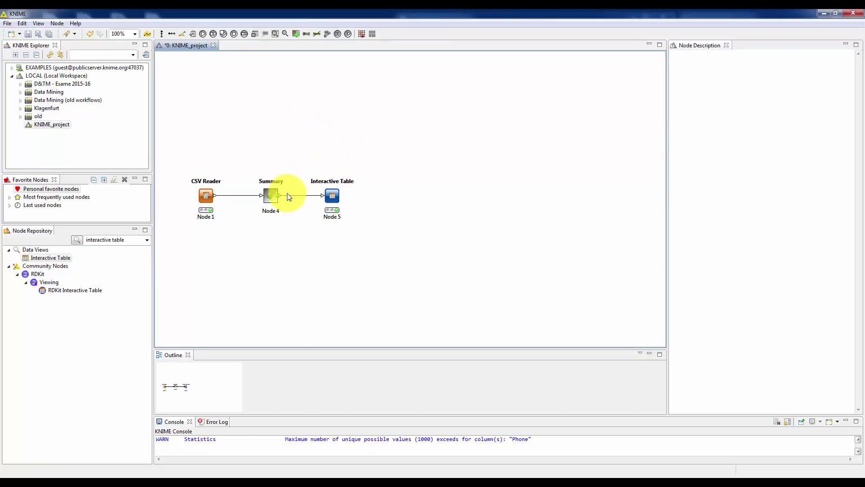
Add a workflow annotation and size it to enclose the Summary and Interactive Table nodes
right_click(306, 143)
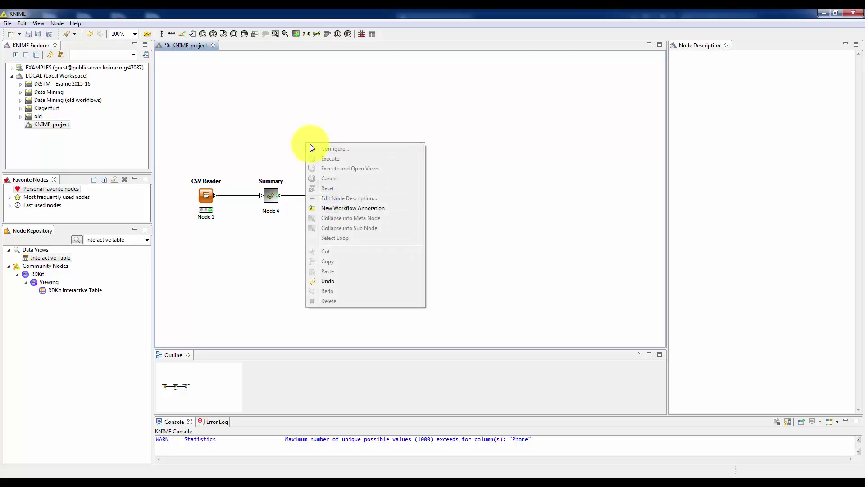
click(344, 207)
drag(371, 171, 306, 192)
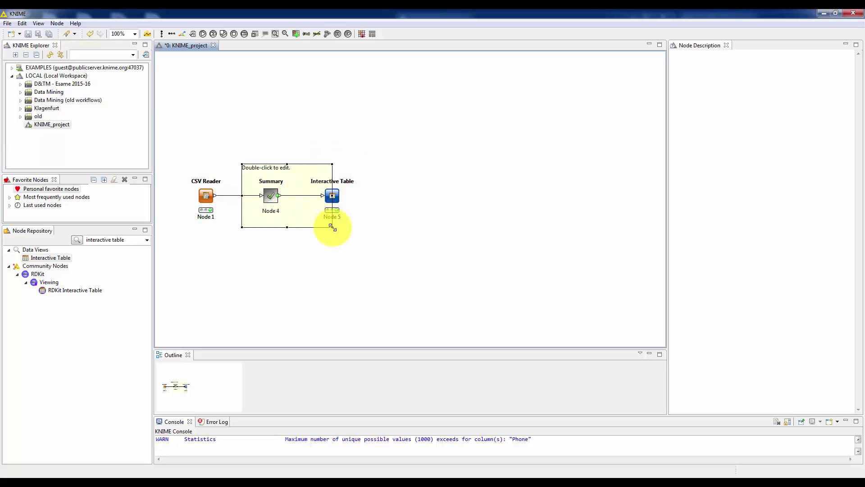
mouse_move(332, 227)
mouse_down()
mouse_move(399, 256)
mouse_move(380, 232)
mouse_up()
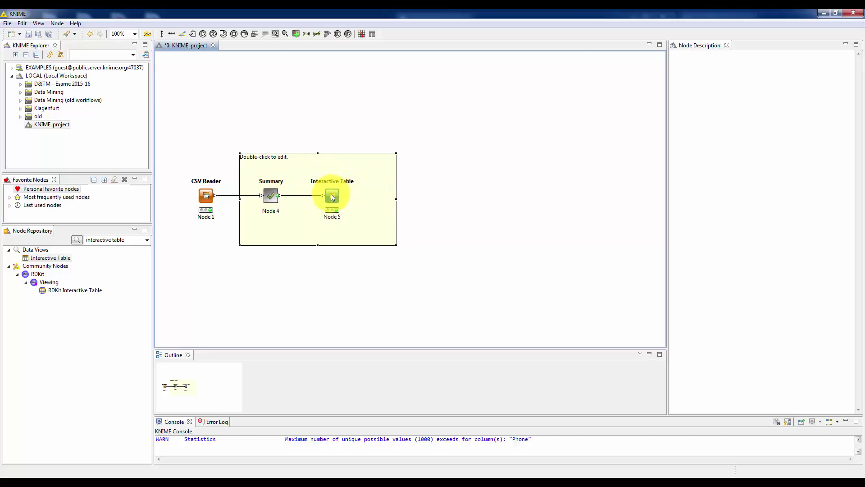
Set the annotation's text to "Summary for the bank dataset"
double_click(294, 157)
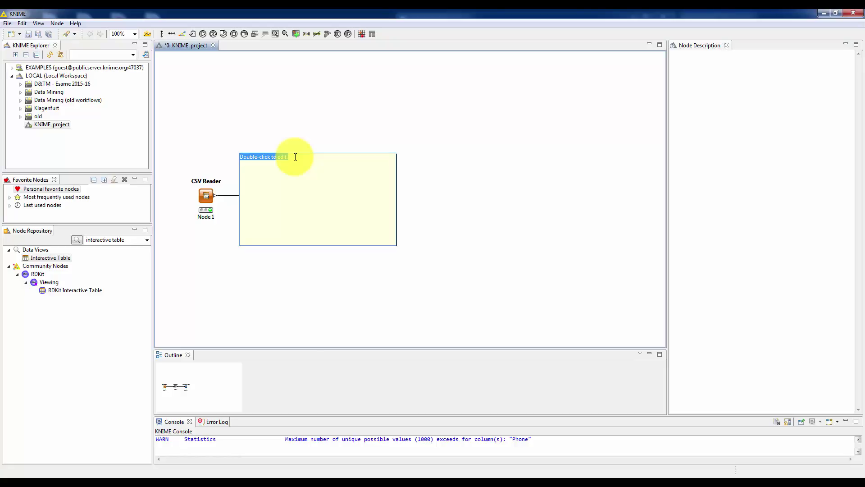
text(Summary for the bank dataset)
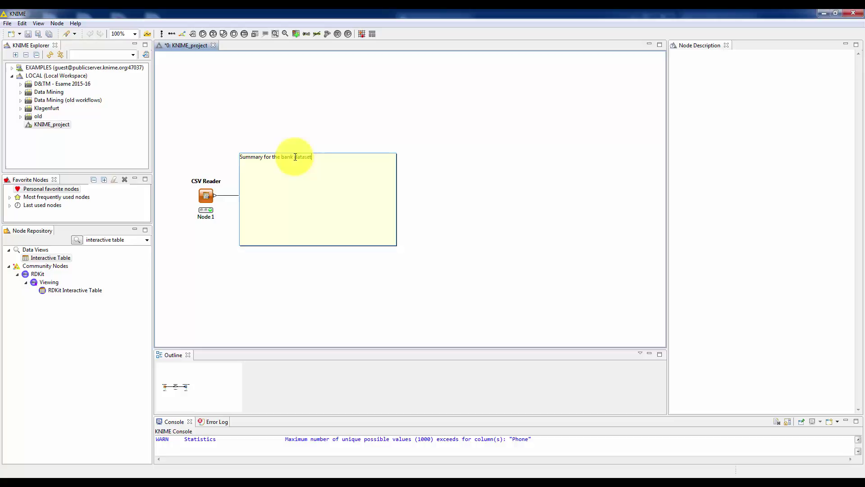
click(322, 112)
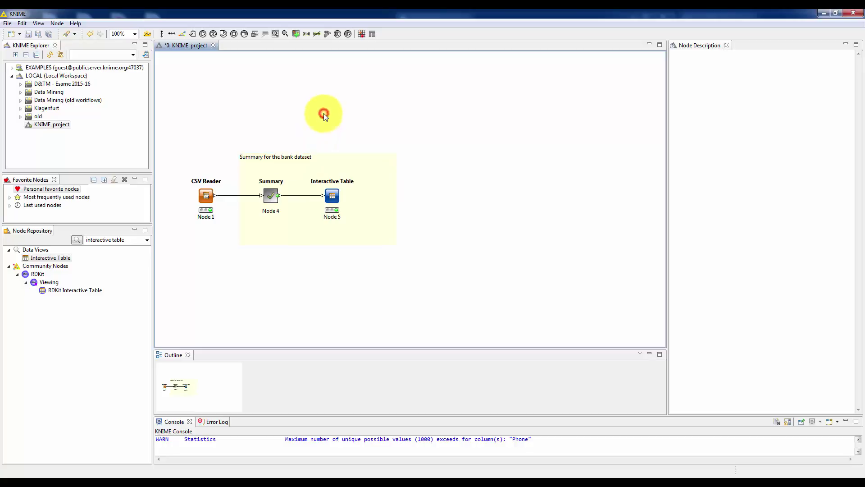
Change the annotation's background color to orange
double_click(318, 165)
right_click(318, 165)
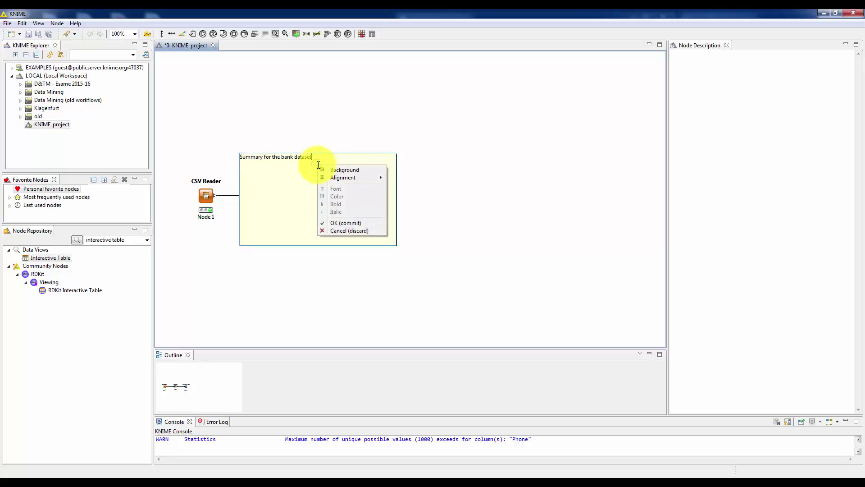
click(356, 170)
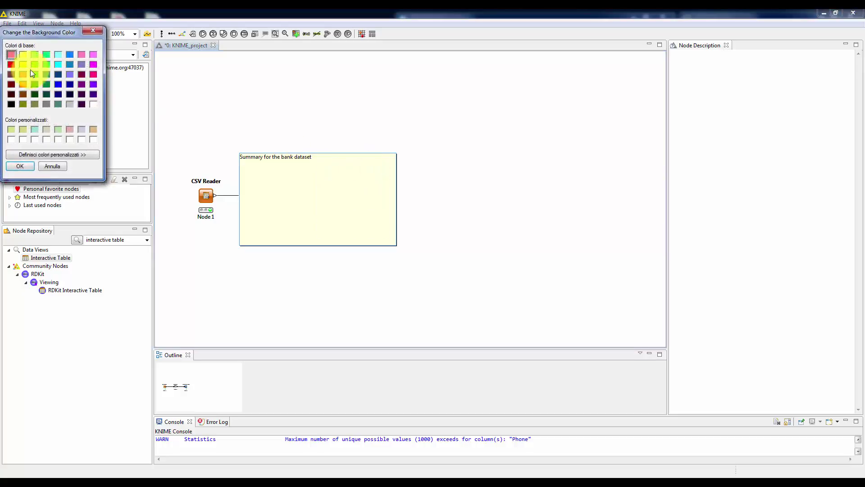
click(23, 74)
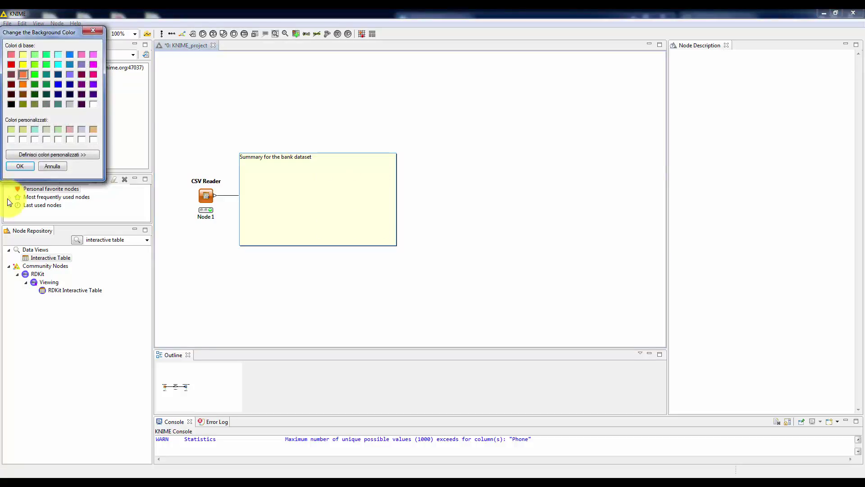
click(17, 167)
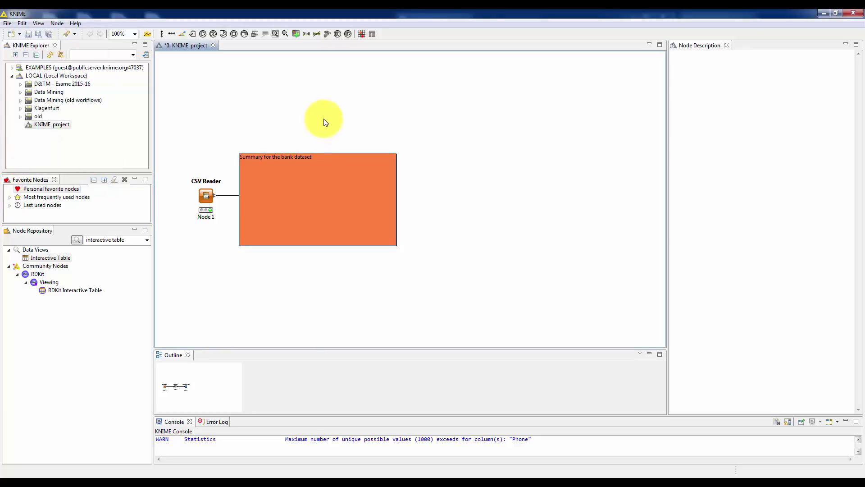
click(339, 102)
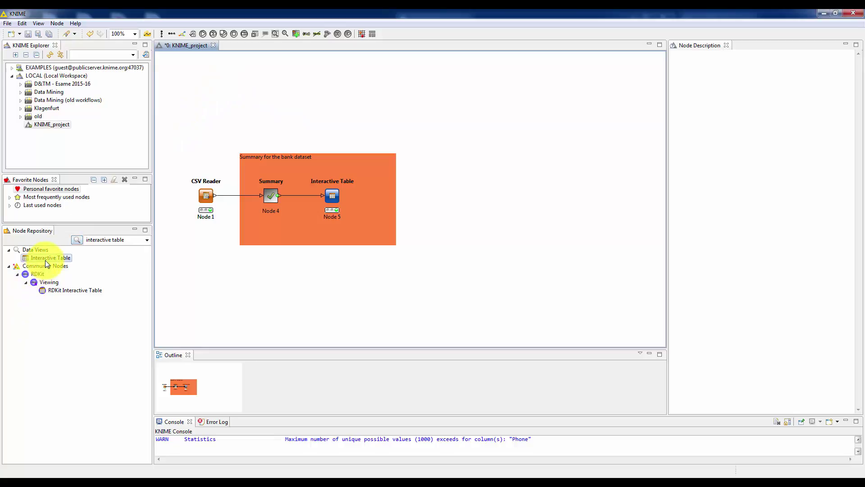
Place three more unconnected Interactive Table nodes one below another, well to the right of the annotation
drag(46, 260, 514, 124)
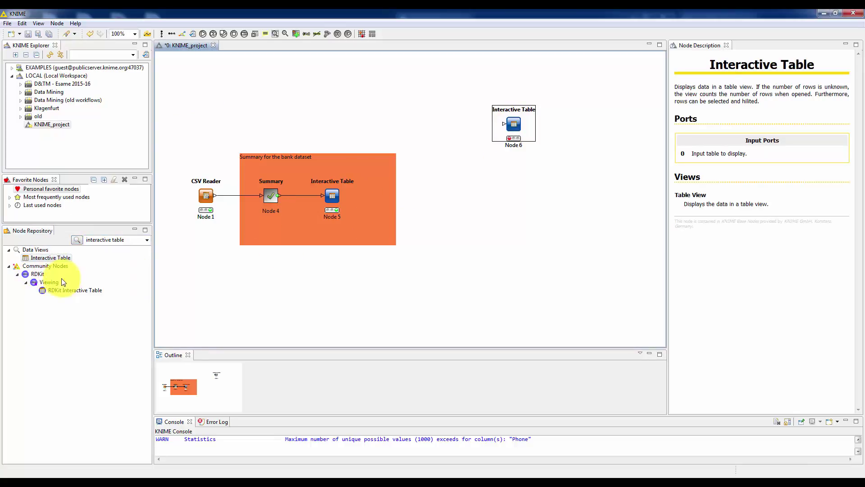
drag(44, 257, 516, 213)
click(52, 260)
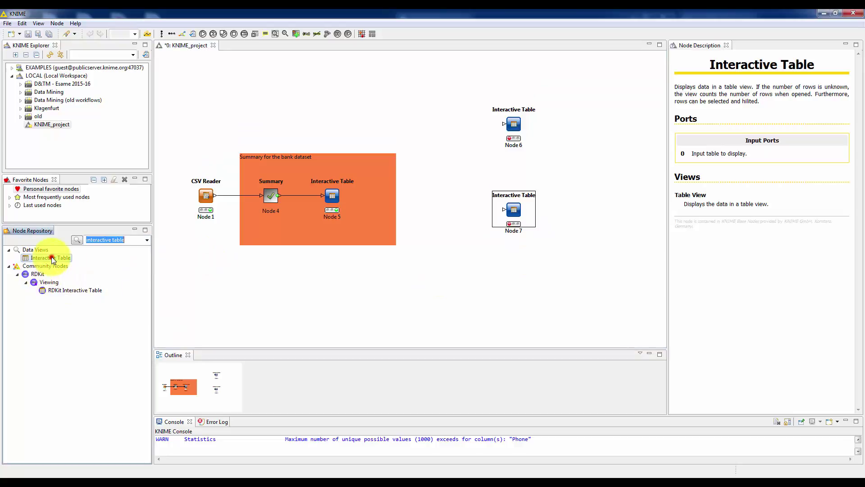
drag(53, 260, 512, 282)
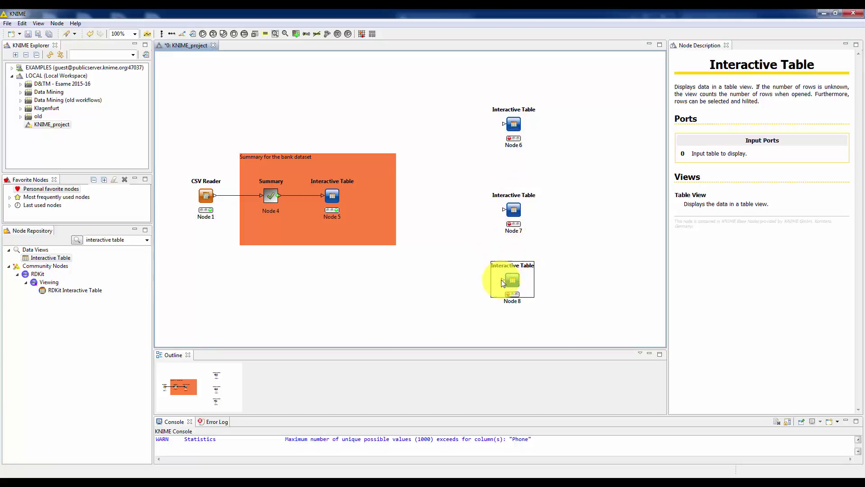
Shift the lowest Interactive Table node out of line, align all three unconnected nodes vertically, and save the workflow
drag(503, 283, 514, 260)
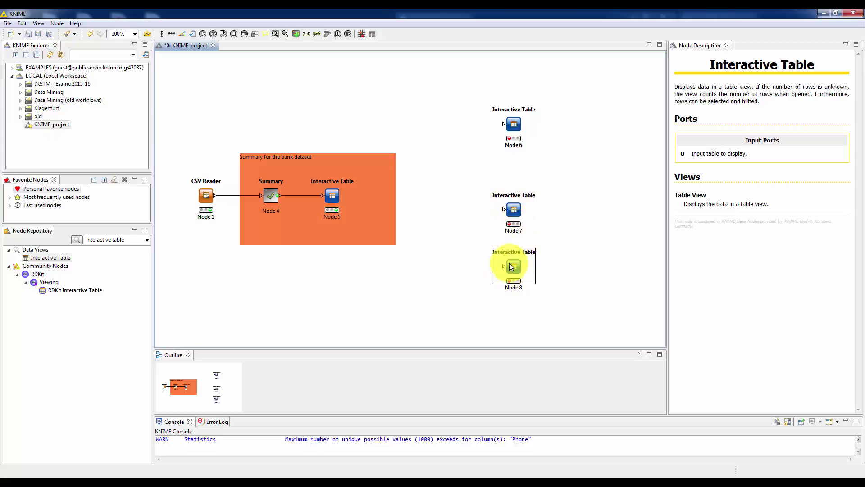
drag(513, 271, 504, 274)
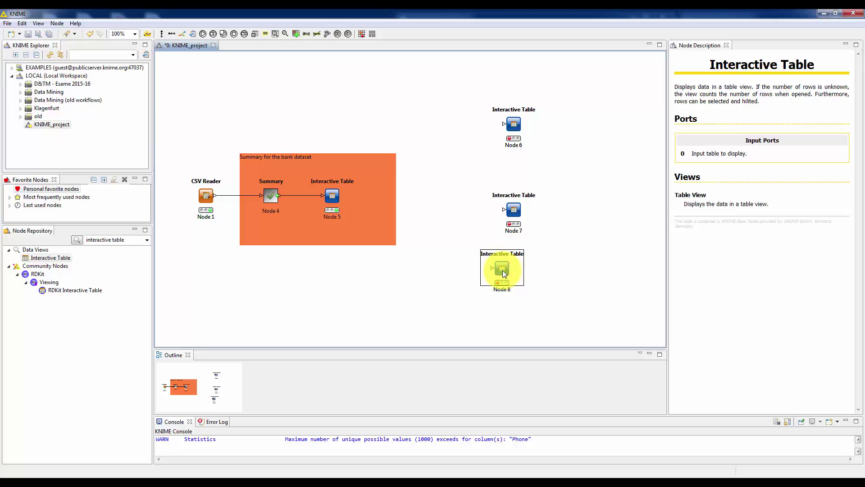
ctrl+click(518, 212)
ctrl+click(514, 124)
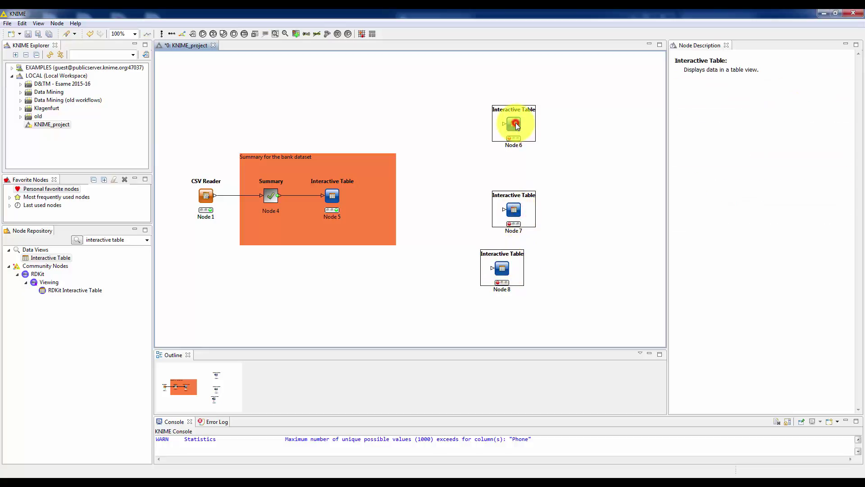
click(159, 35)
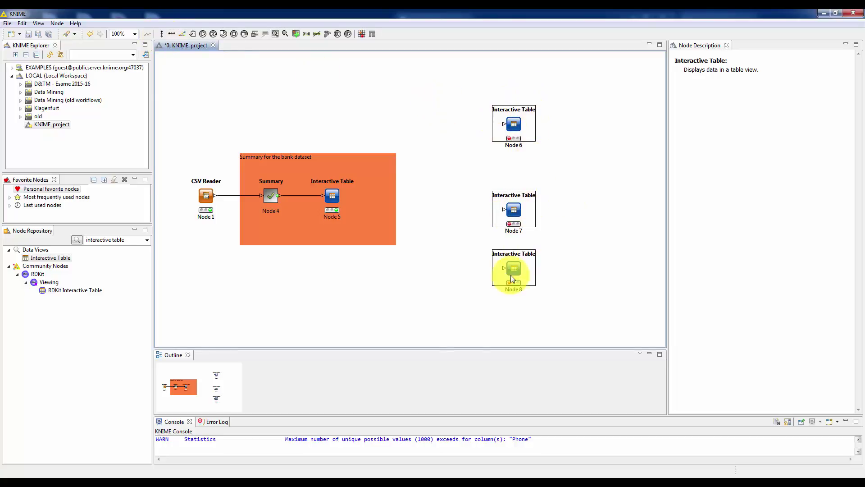
click(217, 86)
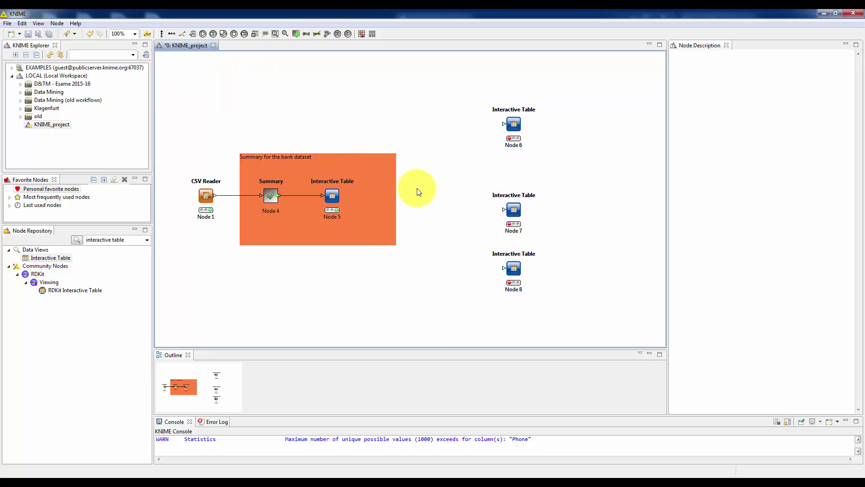
click(28, 33)
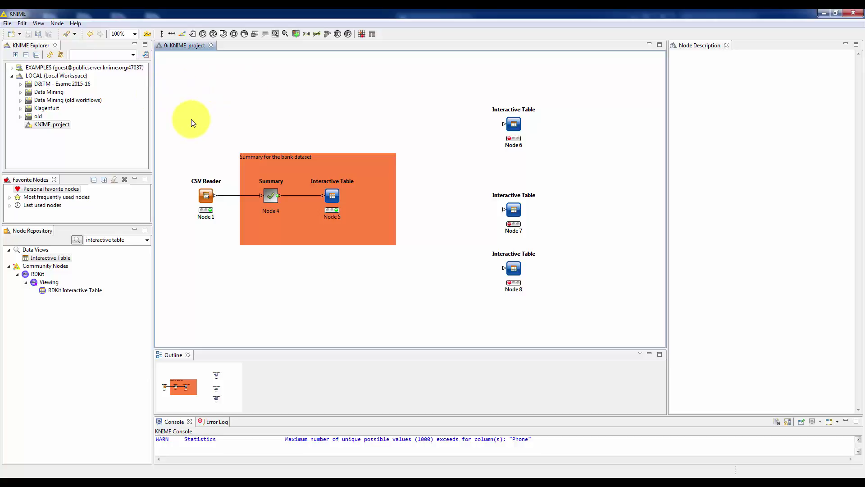
Open the KNIME_project workflow's meta information, examine its author, creation date and comments fields, and close it
click(51, 125)
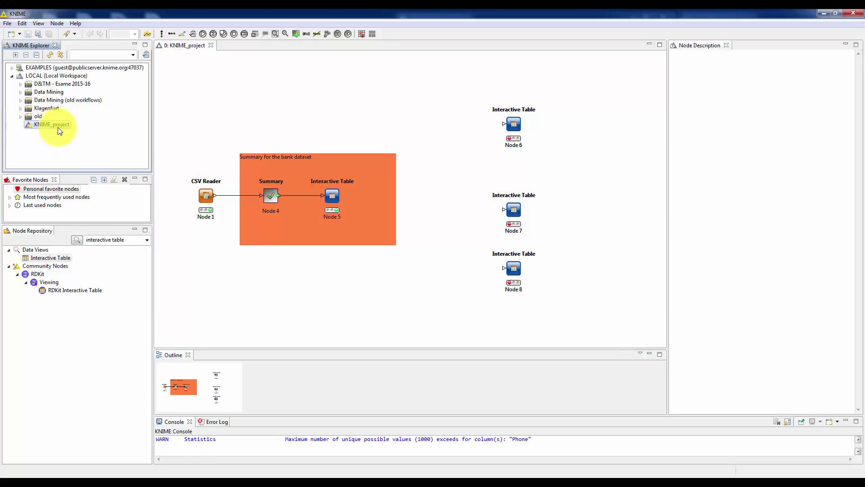
right_click(59, 126)
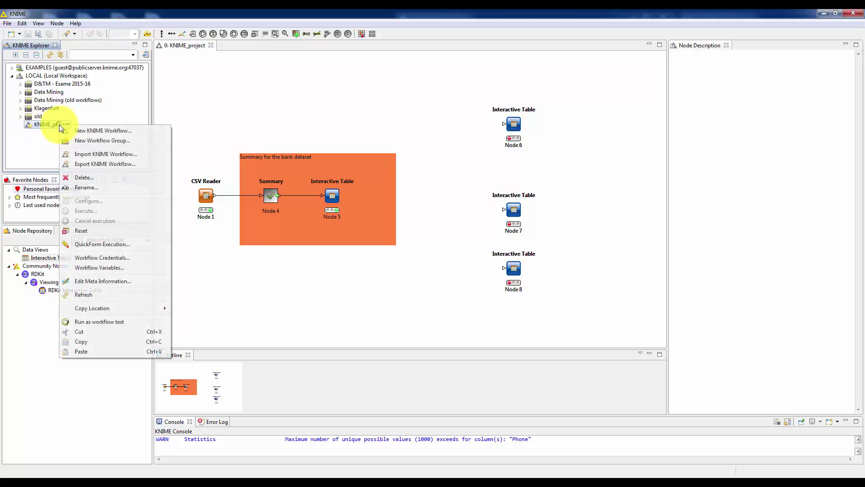
click(88, 280)
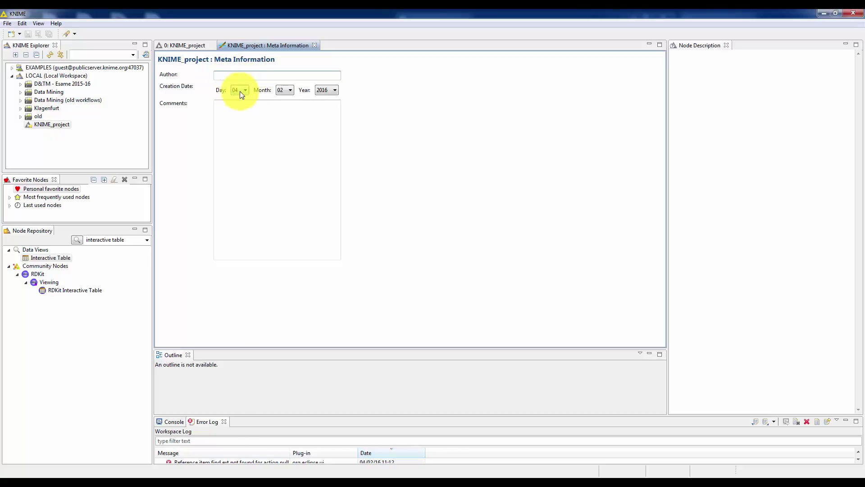
click(225, 115)
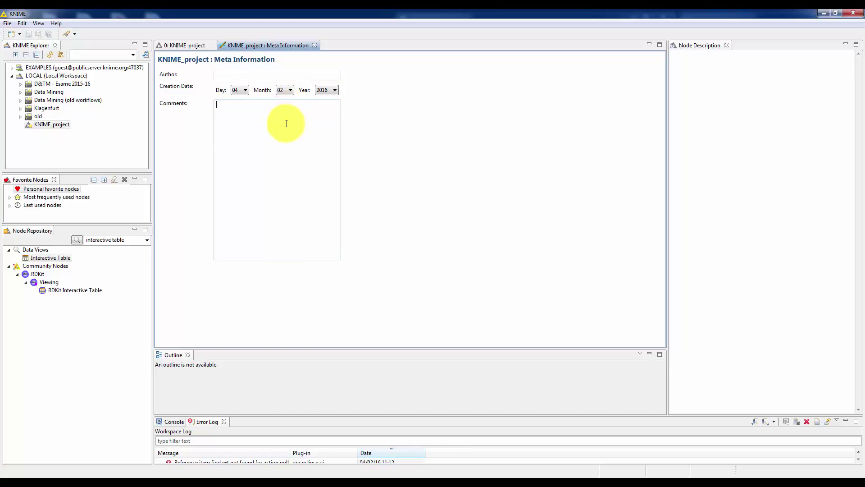
click(314, 46)
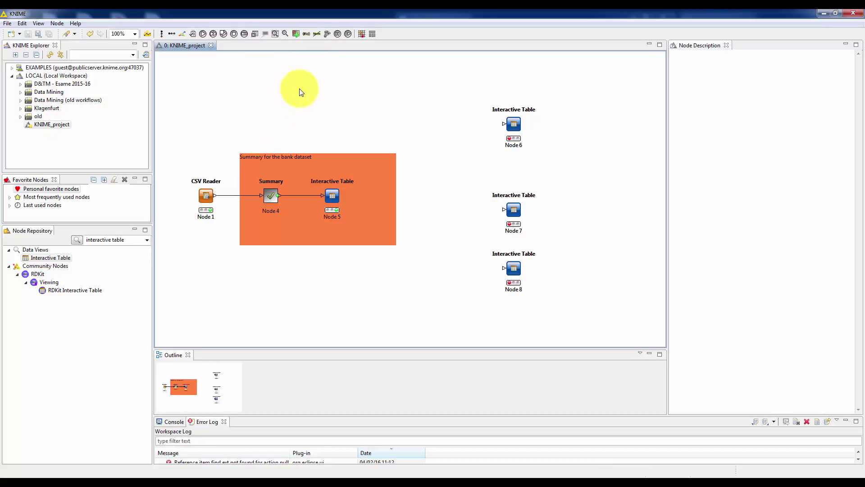